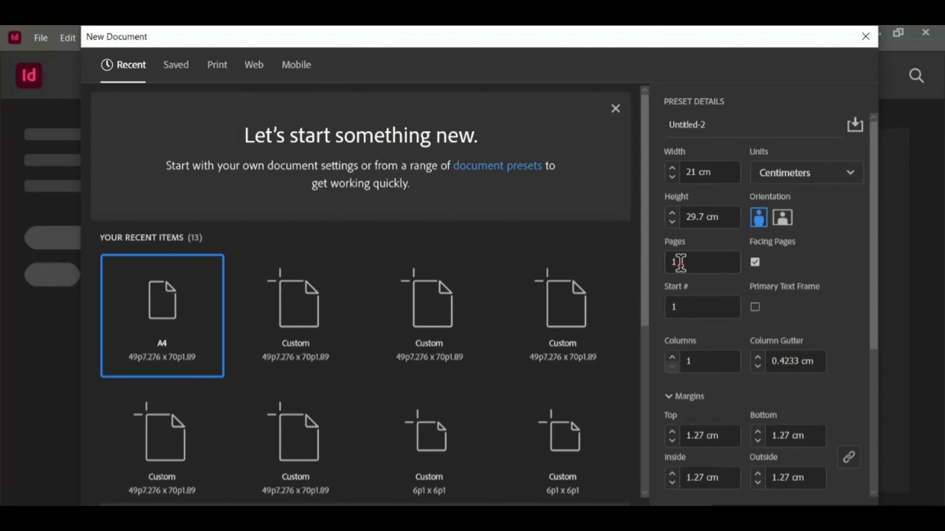
- Create a new one-page A4 document, 21 × 29.7 cm in centimetres
{"action": "left_click", "coordinate": [681, 263]}
{"action": "left_click", "coordinate": [684, 308]}
{"action": "left_click", "coordinate": [684, 361]}
{"action": "left_click", "coordinate": [762, 503]}
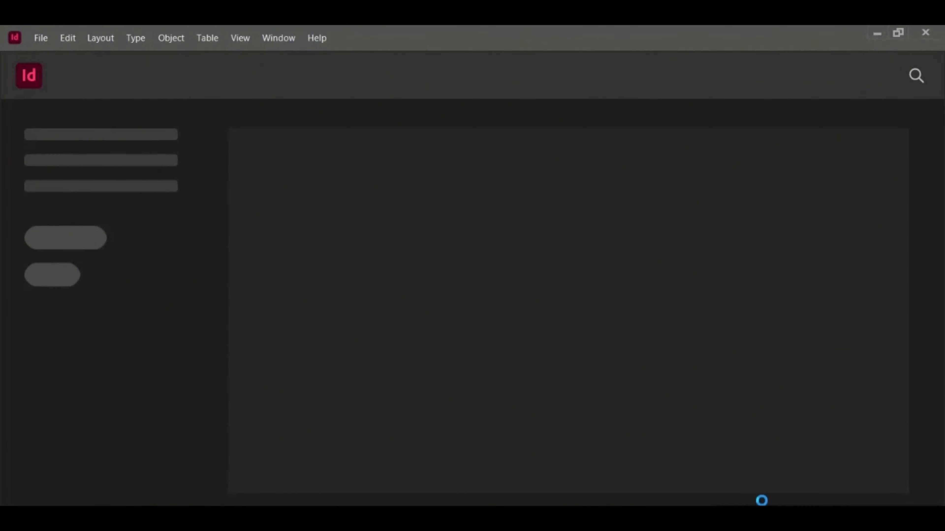
- Draw a rectangle covering the whole page, 21 × 29.7 cm, with the Rectangle tool
{"action": "left_click", "coordinate": [37, 215]}
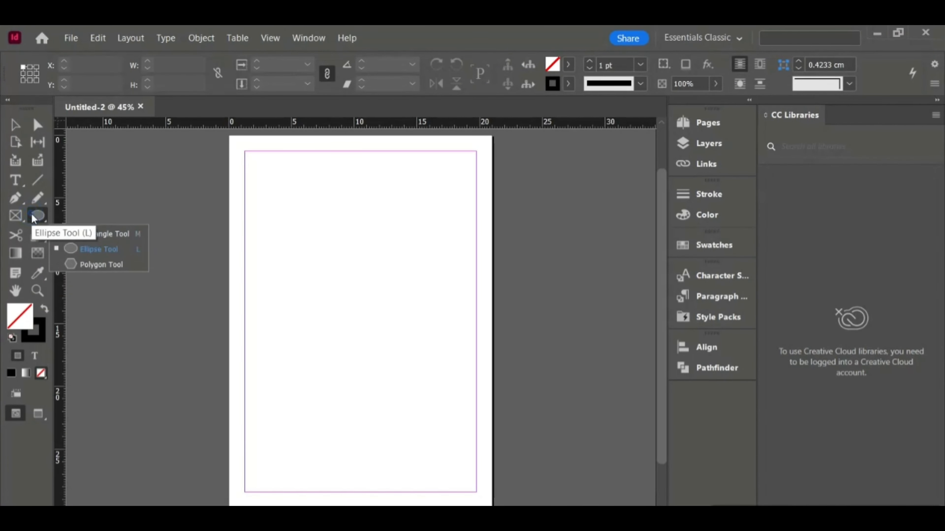
{"action": "left_click", "coordinate": [93, 231]}
{"action": "left_click_drag", "start_coordinate": [230, 141], "coordinate": [493, 506]}
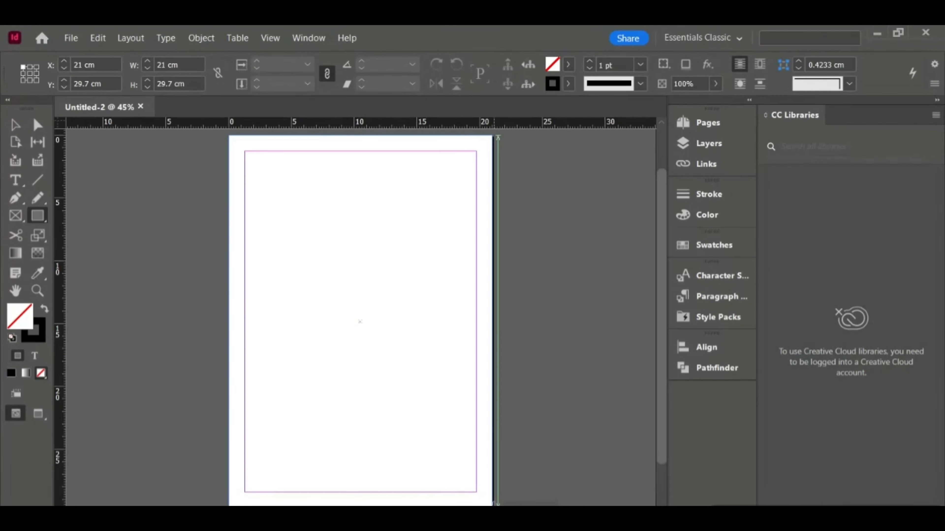
- Fill the page-sized rectangle with the Paper swatch
{"action": "left_click", "coordinate": [12, 373]}
{"action": "left_click", "coordinate": [713, 245]}
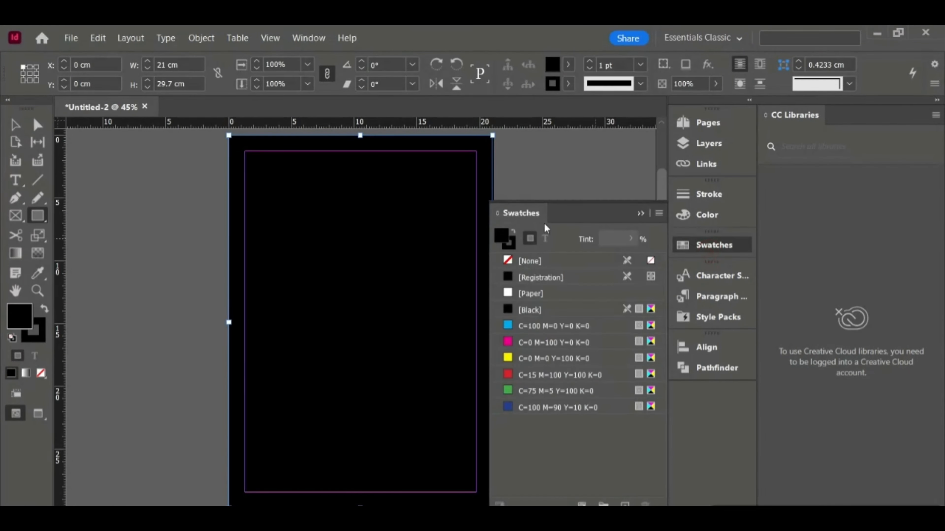
{"action": "left_click", "coordinate": [532, 293]}
{"action": "left_click", "coordinate": [641, 213]}
- Lock the page-sized background rectangle in place
{"action": "left_click", "coordinate": [15, 126]}
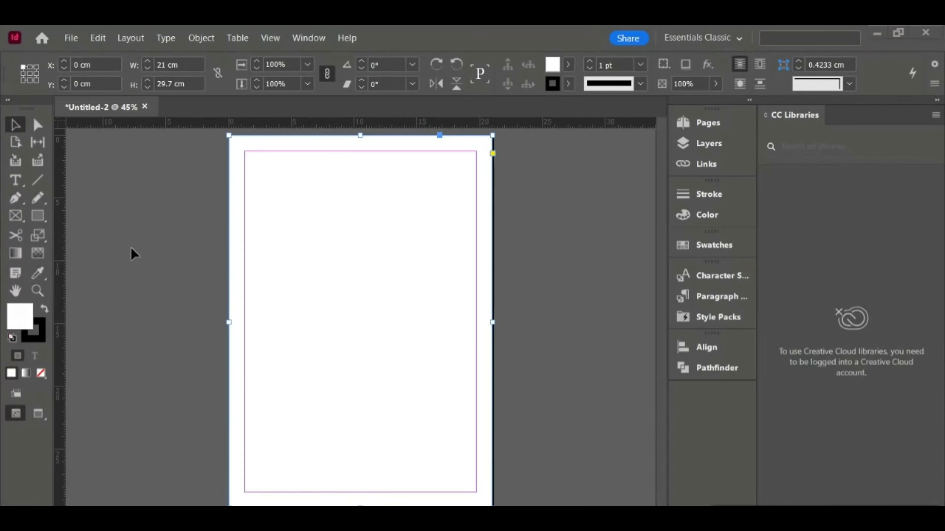
{"action": "right_click", "coordinate": [271, 209]}
{"action": "left_click", "coordinate": [316, 319]}
- Draw a closed wavy shape with the Pen tool in the page's top-left corner, about 6.9 × 13.2 cm
{"action": "left_click", "coordinate": [16, 198]}
{"action": "left_click", "coordinate": [312, 136]}
{"action": "mouse_move", "coordinate": [301, 174]}
{"action": "left_mouse_down"}
{"action": "mouse_move", "coordinate": [280, 198]}
{"action": "mouse_move", "coordinate": [277, 233]}
{"action": "left_mouse_up"}
{"action": "mouse_move", "coordinate": [262, 283]}
{"action": "left_mouse_down"}
{"action": "mouse_move", "coordinate": [244, 283]}
{"action": "mouse_move", "coordinate": [223, 303]}
{"action": "left_mouse_up"}
{"action": "key", "text": "ctrl+z"}
{"action": "left_click", "coordinate": [229, 289]}
{"action": "key", "text": "ctrl+z"}
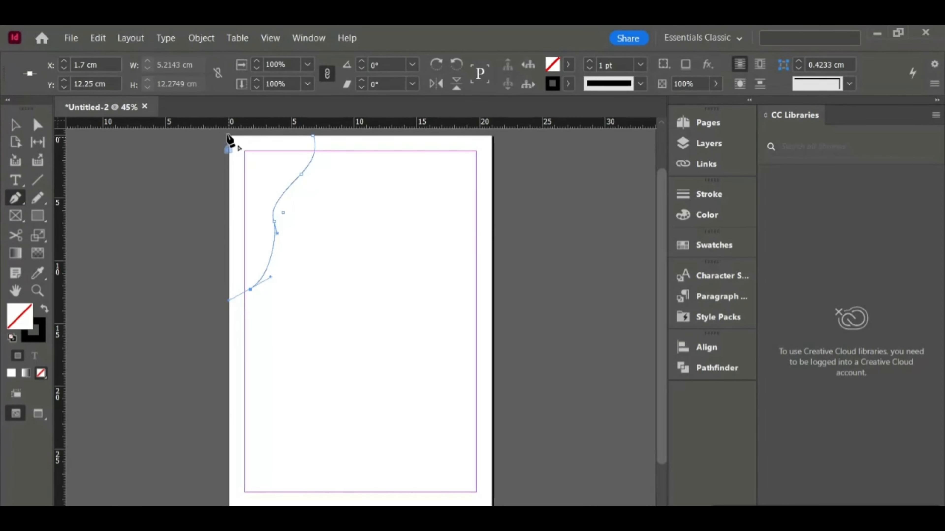
{"action": "left_click", "coordinate": [229, 136]}
{"action": "key", "text": "ctrl+z"}
{"action": "left_click", "coordinate": [229, 301]}
{"action": "left_click", "coordinate": [229, 136]}
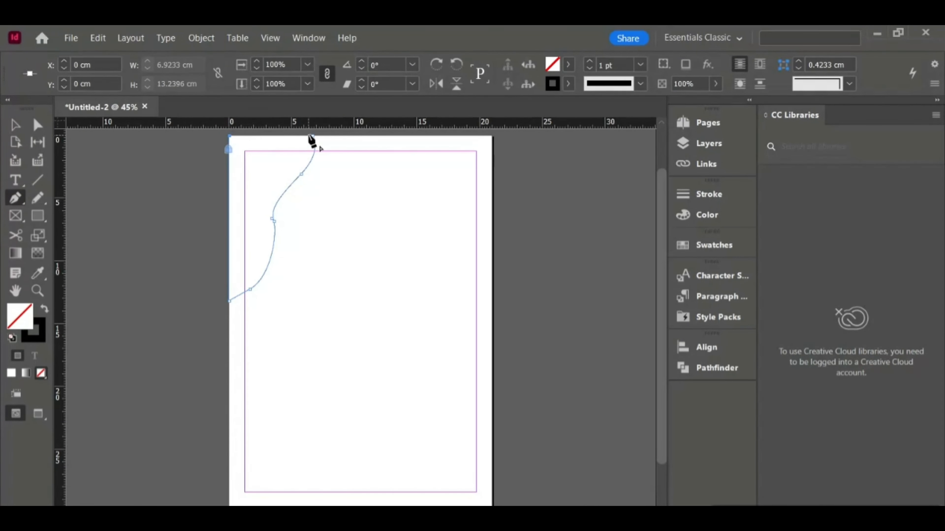
{"action": "left_click", "coordinate": [313, 136]}
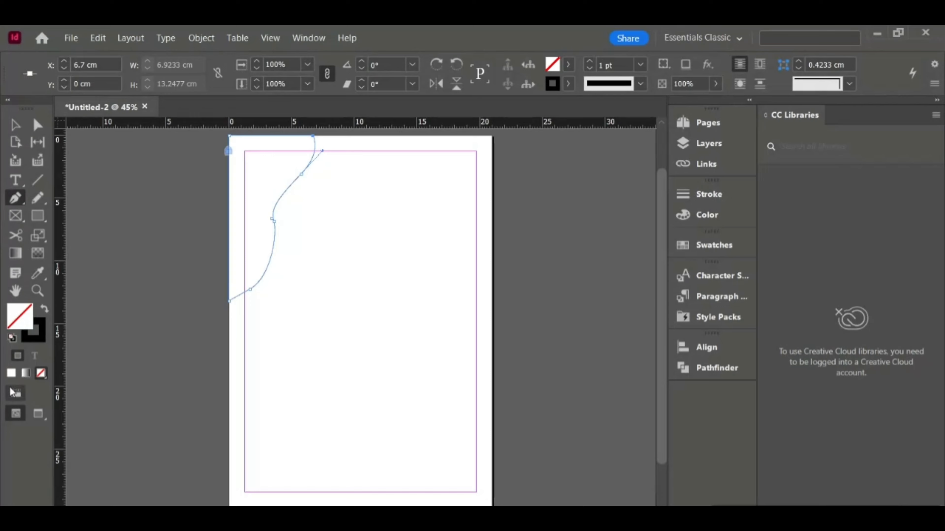
- Fill the wavy corner shape with the yellow C=0 M=0 Y=100 K=0 swatch
{"action": "left_click", "coordinate": [712, 244]}
{"action": "left_click", "coordinate": [528, 358]}
{"action": "left_click", "coordinate": [628, 215]}
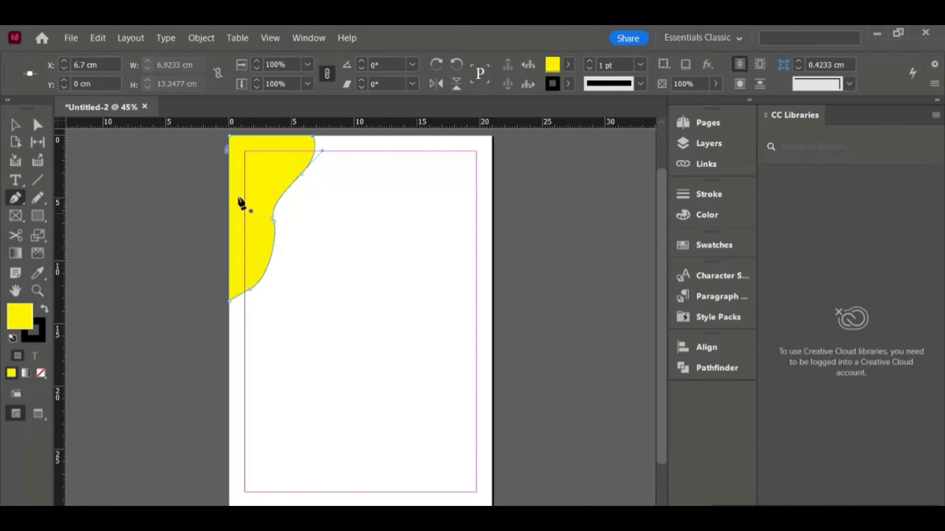
- Create a new CMYK swatch C=15 M=12 Y=86 K=2 and apply it to the corner shape
{"action": "left_click", "coordinate": [714, 244]}
{"action": "left_click", "coordinate": [650, 225]}
{"action": "left_click", "coordinate": [740, 152]}
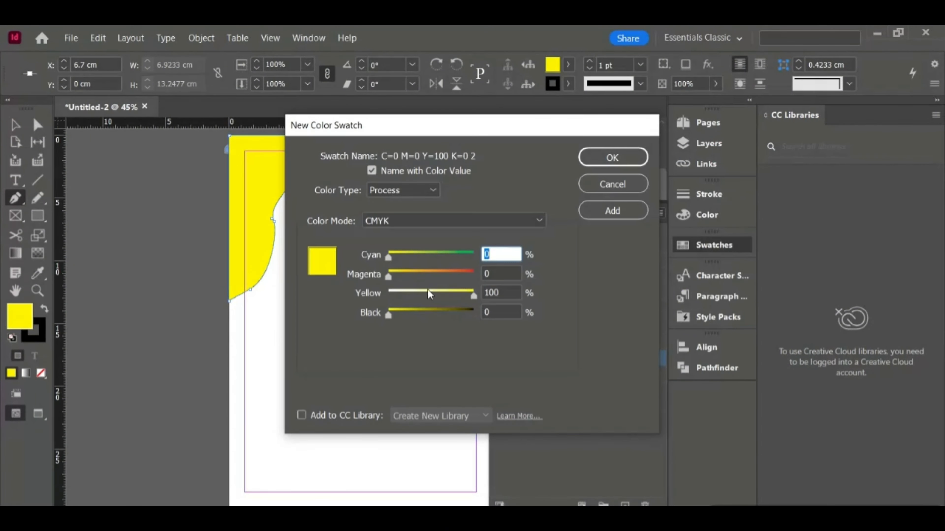
{"action": "type", "text": "15"}
{"action": "left_click_drag", "start_coordinate": [388, 315], "coordinate": [389, 317]}
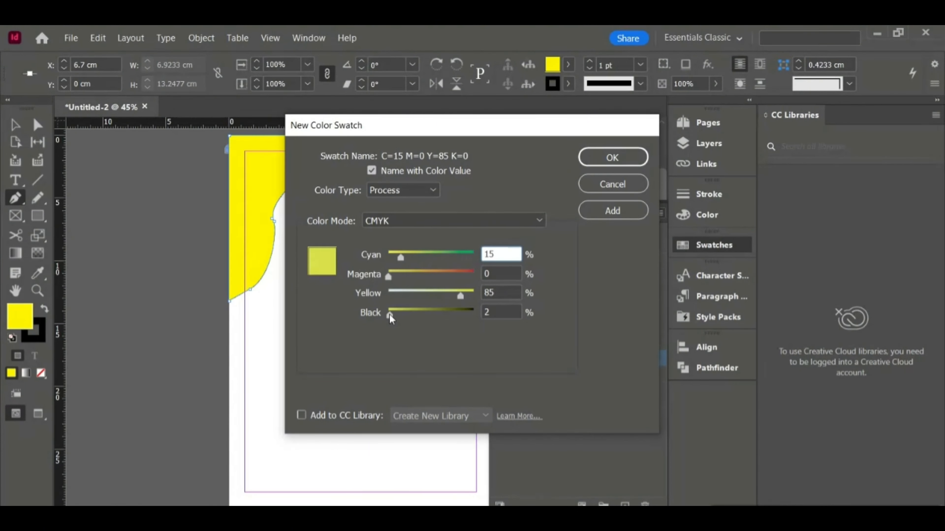
{"action": "left_click_drag", "start_coordinate": [388, 276], "coordinate": [397, 276]}
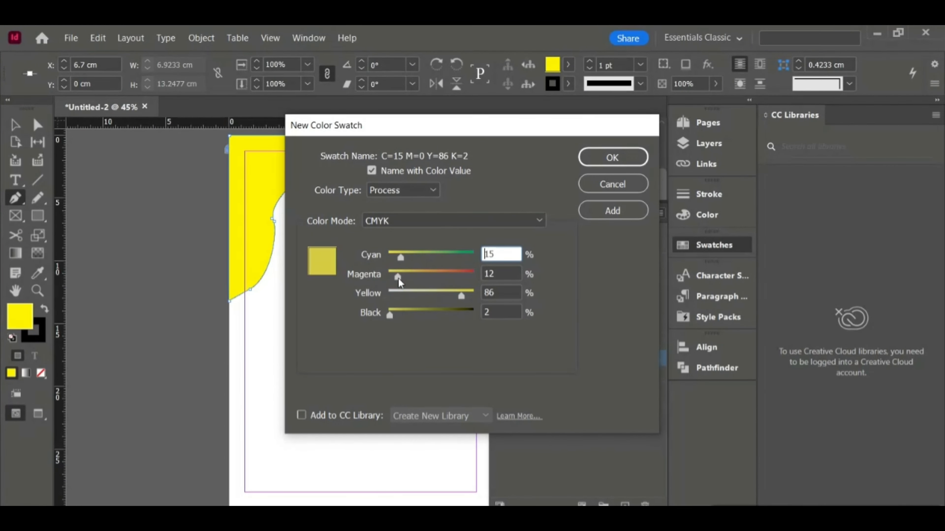
{"action": "left_click", "coordinate": [612, 157]}
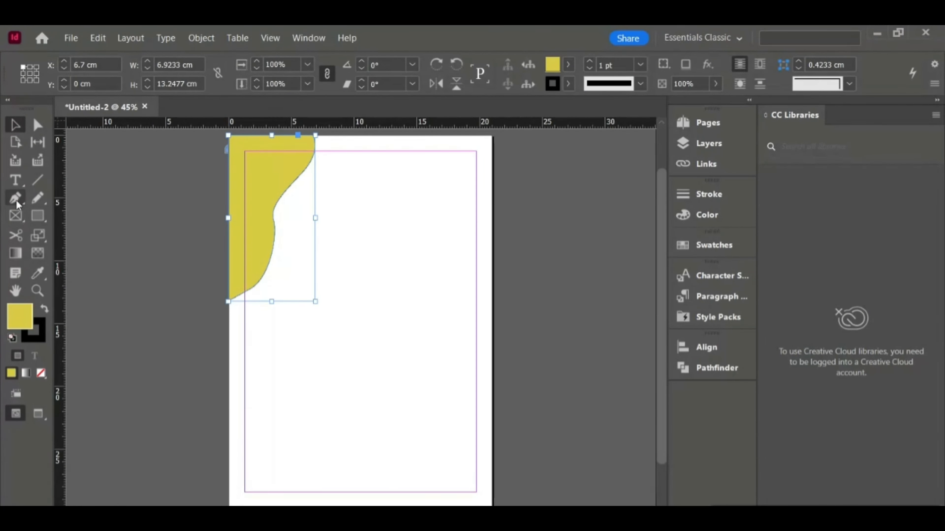
- Draw a closed wavy shape with the Pen tool along the page's right edge, about 3.3 × 16.9 cm
{"action": "left_click", "coordinate": [16, 201]}
{"action": "left_click", "coordinate": [476, 227]}
{"action": "left_click_drag", "start_coordinate": [452, 278], "coordinate": [455, 303]}
{"action": "mouse_move", "coordinate": [439, 343]}
{"action": "left_mouse_down"}
{"action": "mouse_move", "coordinate": [432, 352]}
{"action": "mouse_move", "coordinate": [457, 388]}
{"action": "left_mouse_up"}
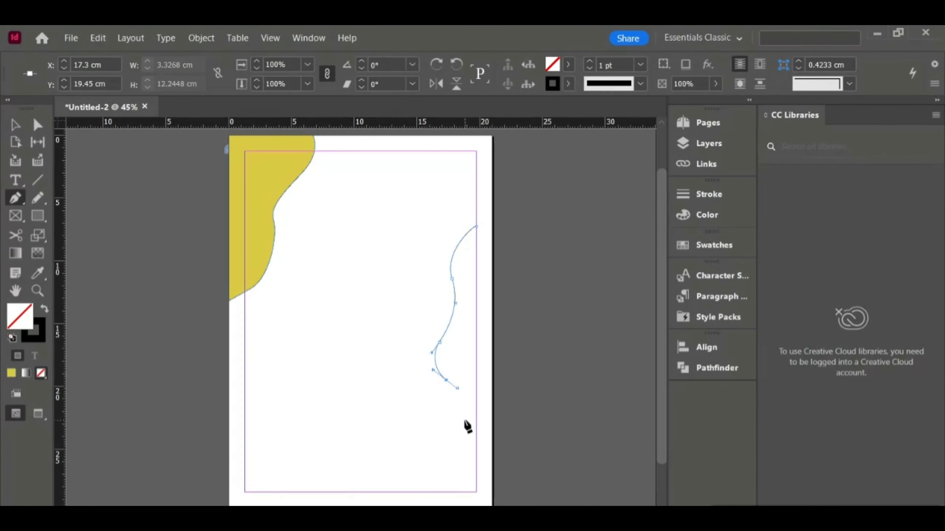
{"action": "left_click", "coordinate": [476, 438]}
{"action": "left_click", "coordinate": [476, 227]}
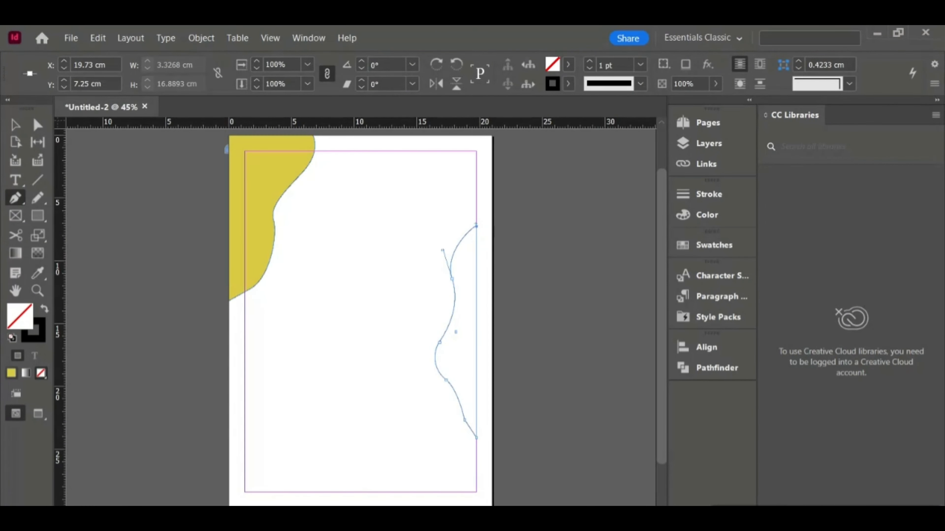
- Fill the right-edge shape with the same olive colour and deselect it
{"action": "left_click", "coordinate": [12, 373]}
{"action": "left_click", "coordinate": [16, 125]}
{"action": "left_click", "coordinate": [382, 340]}
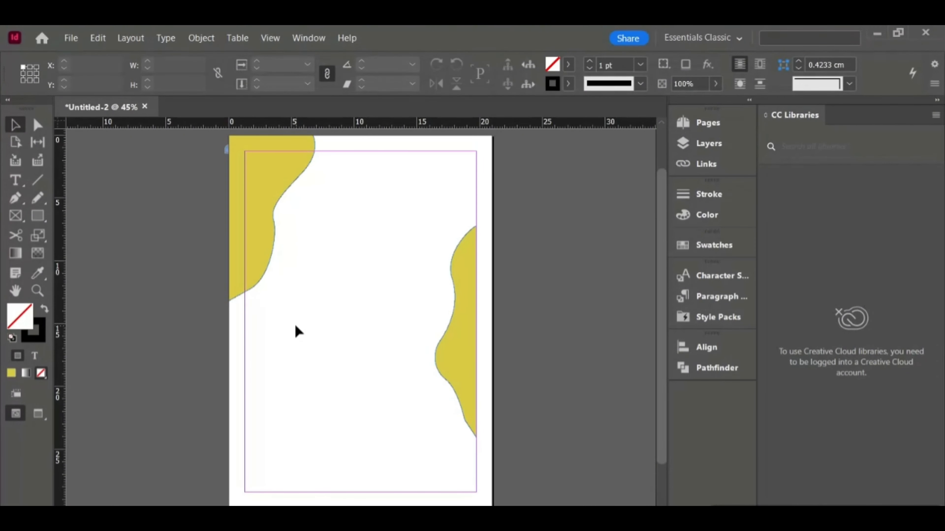
- Create a text frame in the upper middle of the page containing the title CATS LOVER STORY
{"action": "key", "text": "t"}
{"action": "left_click_drag", "start_coordinate": [288, 204], "coordinate": [432, 276]}
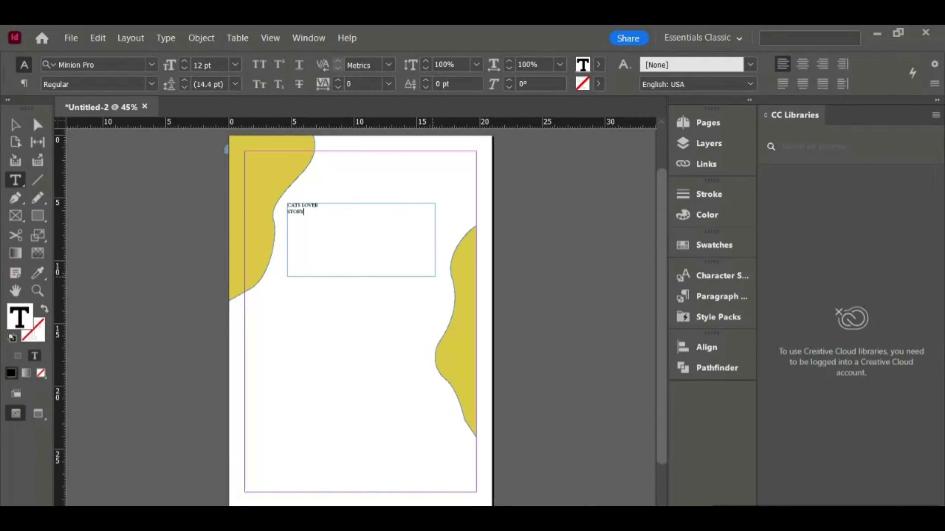
- Set the title text to 72 pt and extend its frame downward
{"action": "left_click", "coordinate": [235, 64]}
{"action": "left_click", "coordinate": [216, 302]}
{"action": "key", "text": "Escape"}
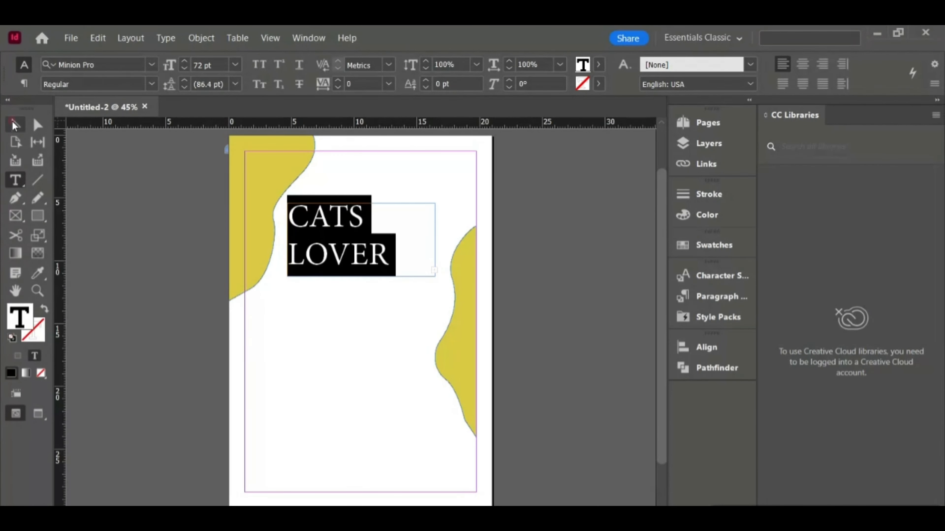
{"action": "left_click_drag", "start_coordinate": [363, 277], "coordinate": [359, 314]}
- Select all the title text and reduce its font size
{"action": "left_click", "coordinate": [20, 185]}
{"action": "key", "text": "ctrl+a"}
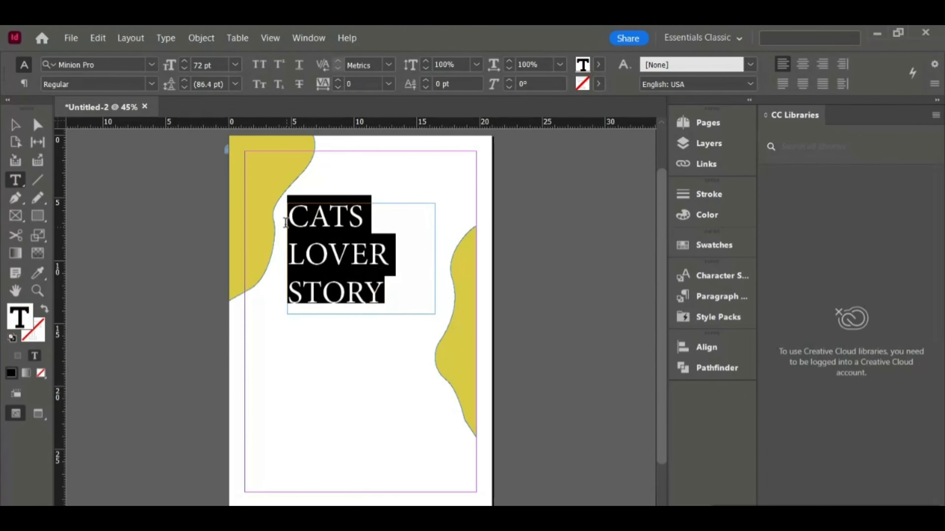
{"action": "left_click", "coordinate": [235, 65]}
{"action": "left_click", "coordinate": [206, 271]}
- Shrink the title frame's height to fit the two lines of text
{"action": "left_click", "coordinate": [11, 130]}
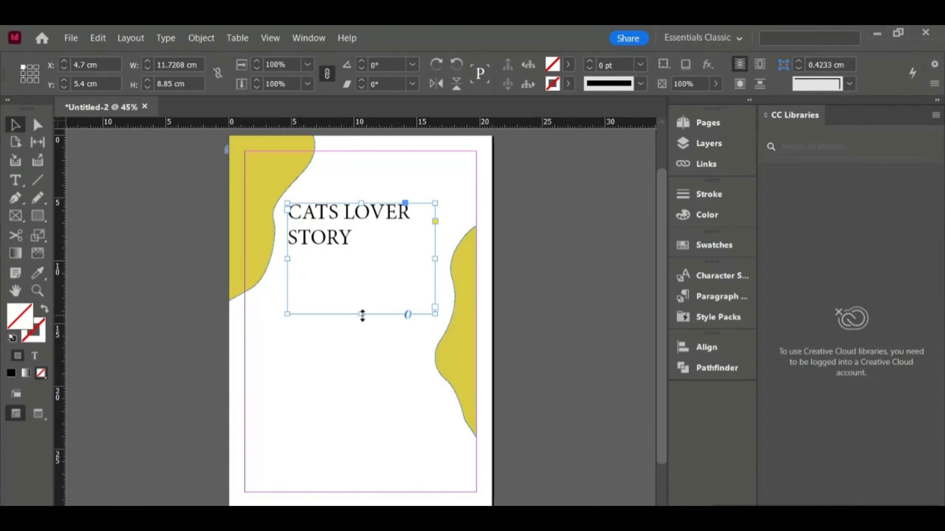
{"action": "left_click_drag", "start_coordinate": [361, 315], "coordinate": [336, 233]}
{"action": "left_click", "coordinate": [309, 352]}
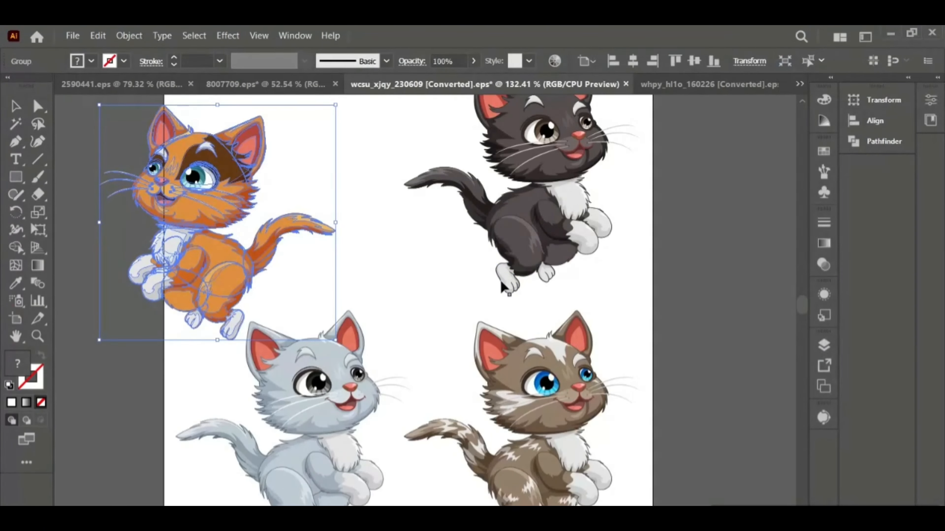
- Place two cat images: an orange kitten in the lower middle and a calico cat to its upper left
{"action": "left_click_drag", "start_coordinate": [282, 175], "coordinate": [595, 454]}
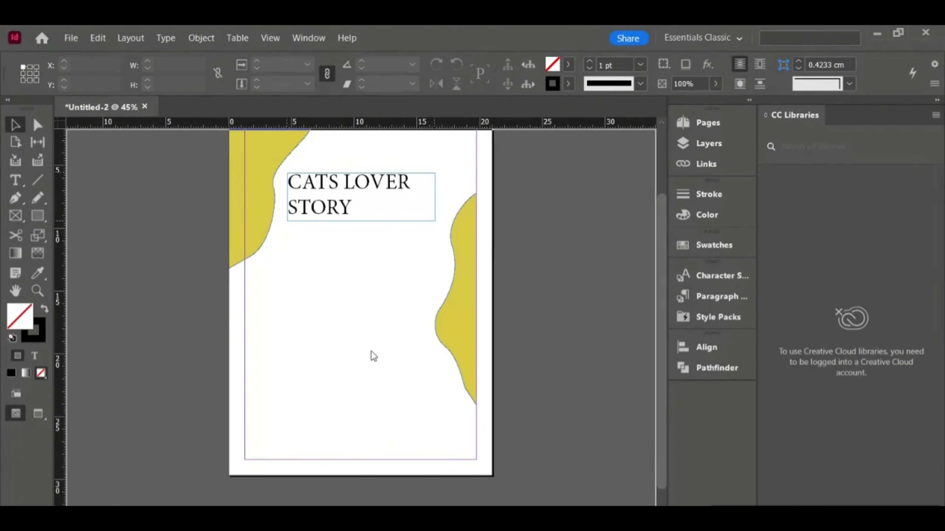
{"action": "left_click_drag", "start_coordinate": [365, 325], "coordinate": [365, 317]}
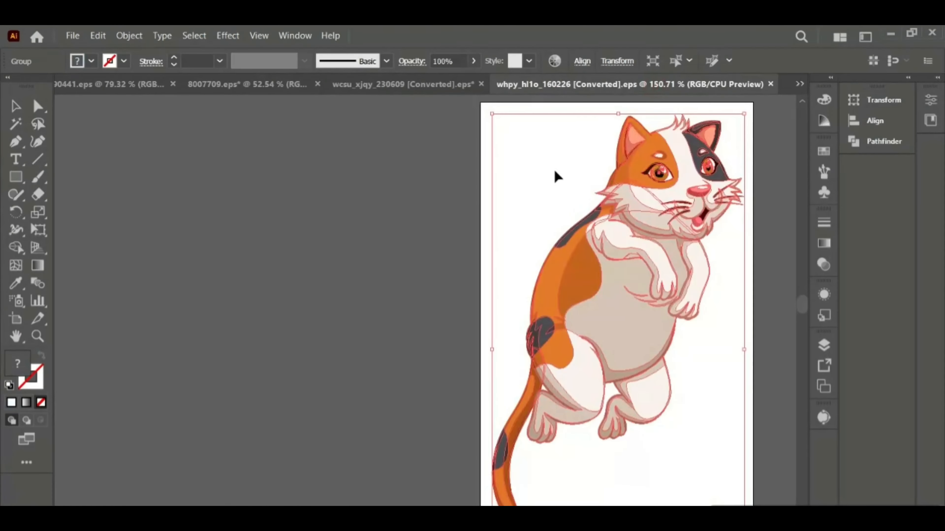
{"action": "left_click_drag", "start_coordinate": [554, 175], "coordinate": [635, 406]}
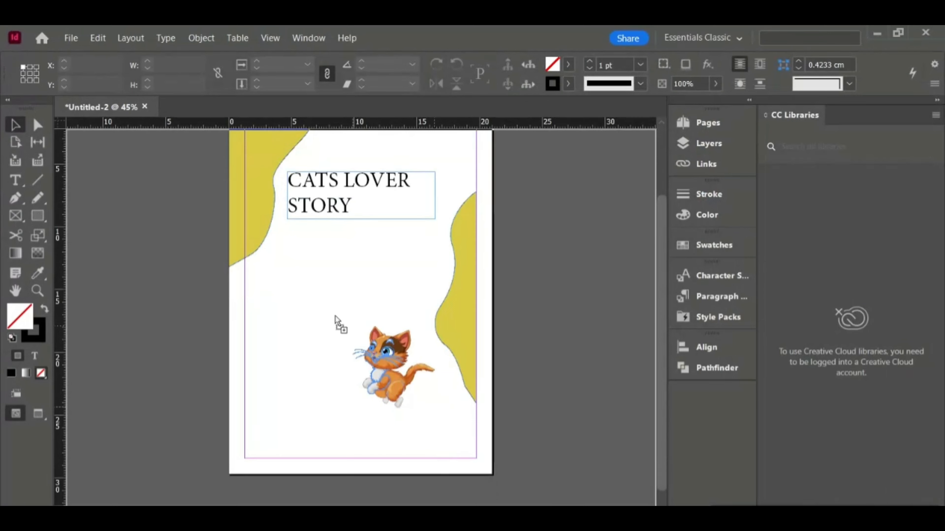
{"action": "mouse_move", "coordinate": [361, 283]}
{"action": "left_mouse_down"}
{"action": "mouse_move", "coordinate": [311, 289]}
{"action": "mouse_move", "coordinate": [333, 292]}
{"action": "mouse_move", "coordinate": [288, 315]}
{"action": "mouse_move", "coordinate": [309, 308]}
{"action": "left_mouse_up"}
{"action": "left_click", "coordinate": [131, 312]}
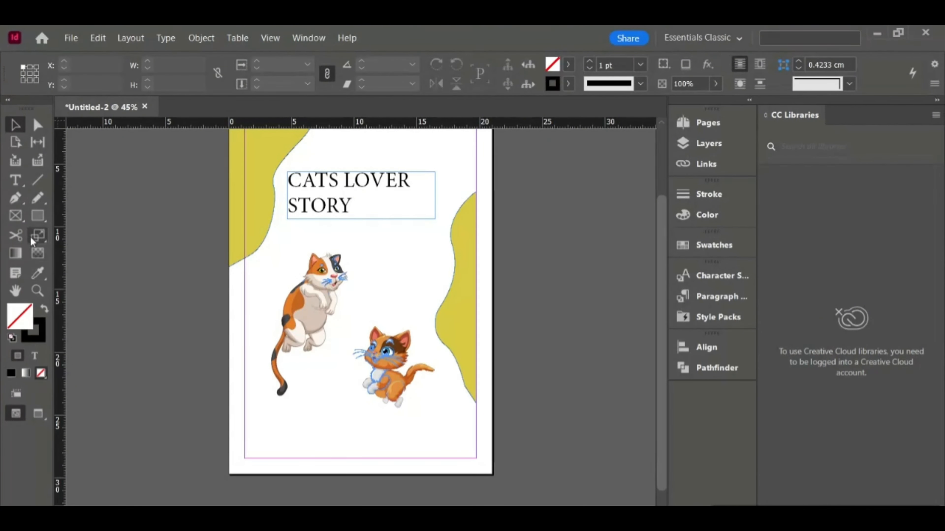
- Draw a full-width rectangle across the bottom of the page, about 21 × 6.5 cm
{"action": "key", "text": "m"}
{"action": "mouse_move", "coordinate": [229, 368]}
{"action": "left_mouse_down"}
{"action": "mouse_move", "coordinate": [347, 401]}
{"action": "mouse_move", "coordinate": [493, 475]}
{"action": "left_mouse_up"}
{"action": "key", "text": "v"}
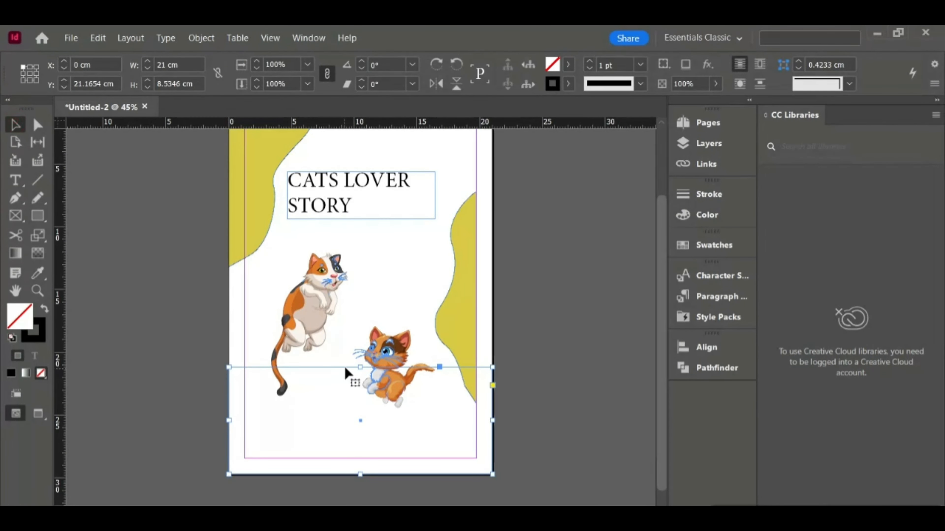
{"action": "left_click_drag", "start_coordinate": [360, 367], "coordinate": [356, 393]}
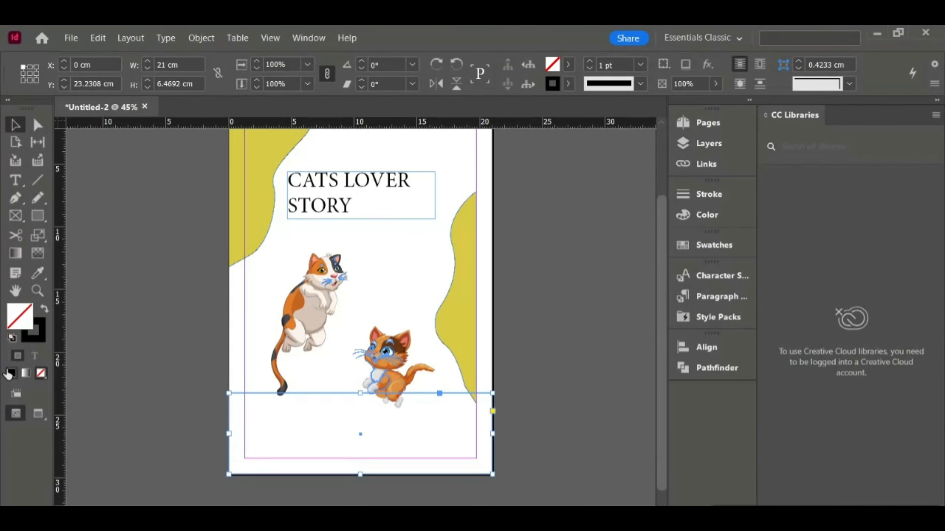
- Fill the bottom rectangle with the r158g85b19 brown swatch
{"action": "left_click", "coordinate": [44, 309]}
{"action": "left_click", "coordinate": [712, 245]}
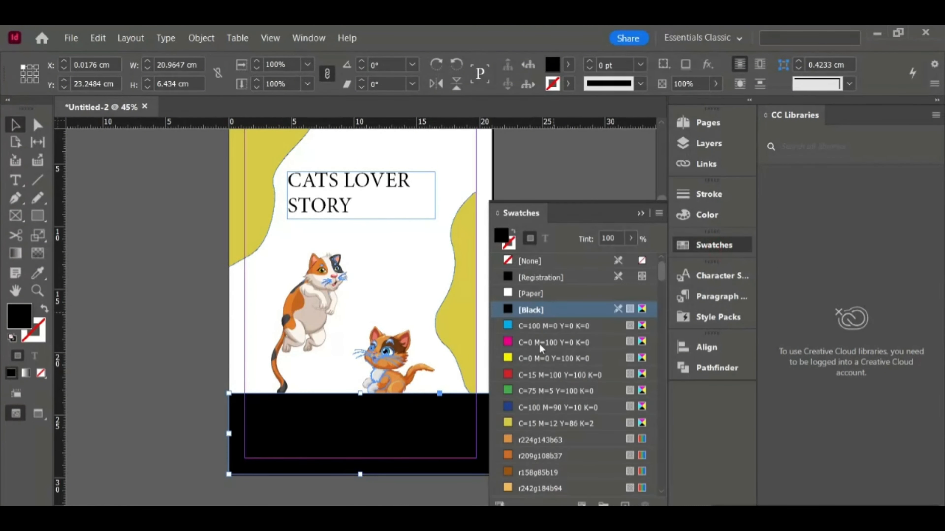
{"action": "left_click", "coordinate": [509, 445]}
{"action": "left_click", "coordinate": [528, 472]}
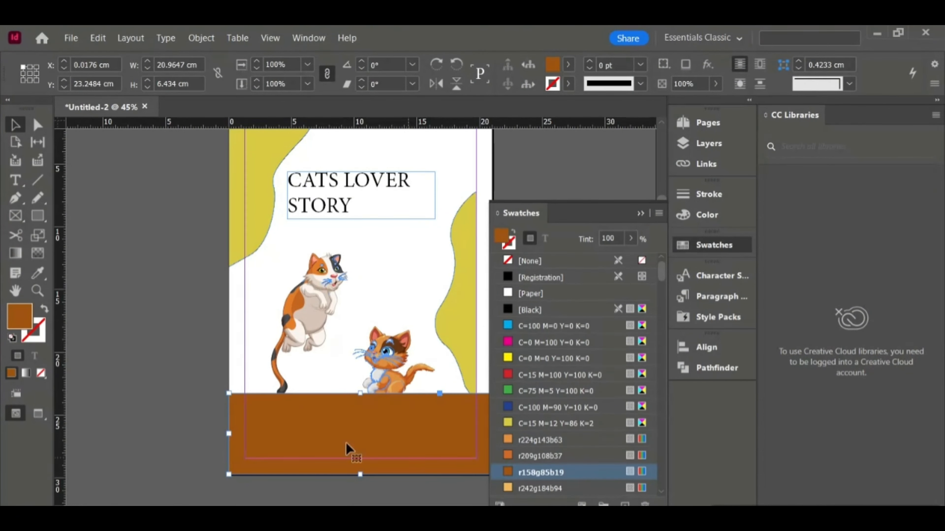
- Create a new RGB swatch R=190 G=155 B=104 and apply it to the bottom rectangle
{"action": "left_click", "coordinate": [659, 213]}
{"action": "left_click", "coordinate": [706, 152]}
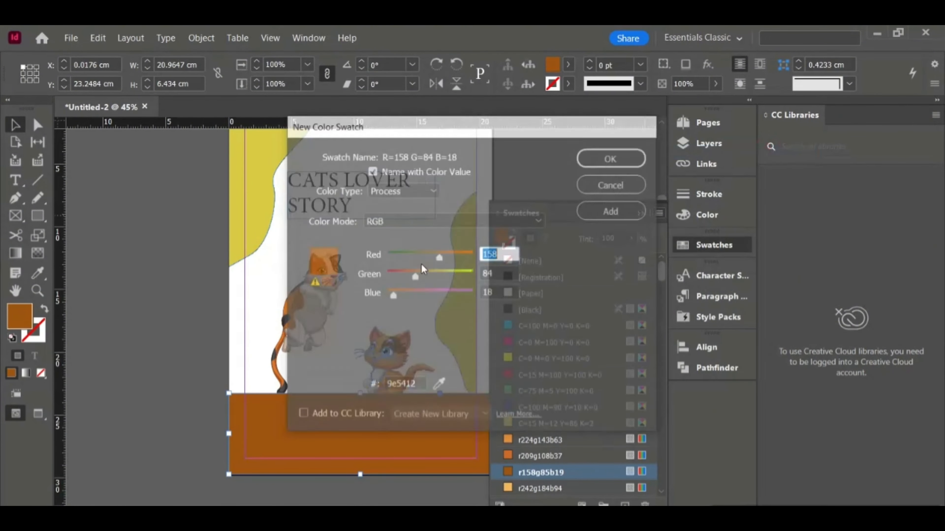
{"action": "left_click_drag", "start_coordinate": [414, 277], "coordinate": [440, 282]}
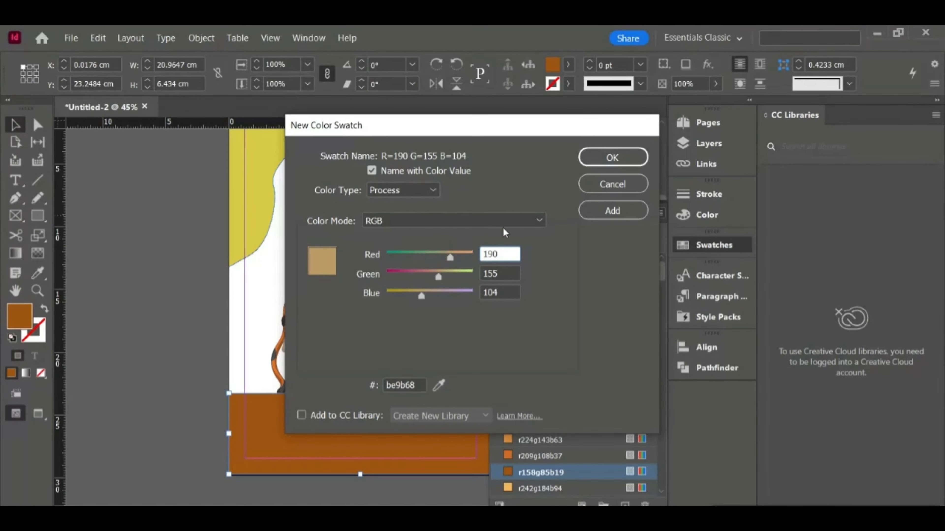
{"action": "left_click", "coordinate": [605, 157]}
- Bring the orange kitten image to the front, above the ground rectangle
{"action": "right_click", "coordinate": [379, 367]}
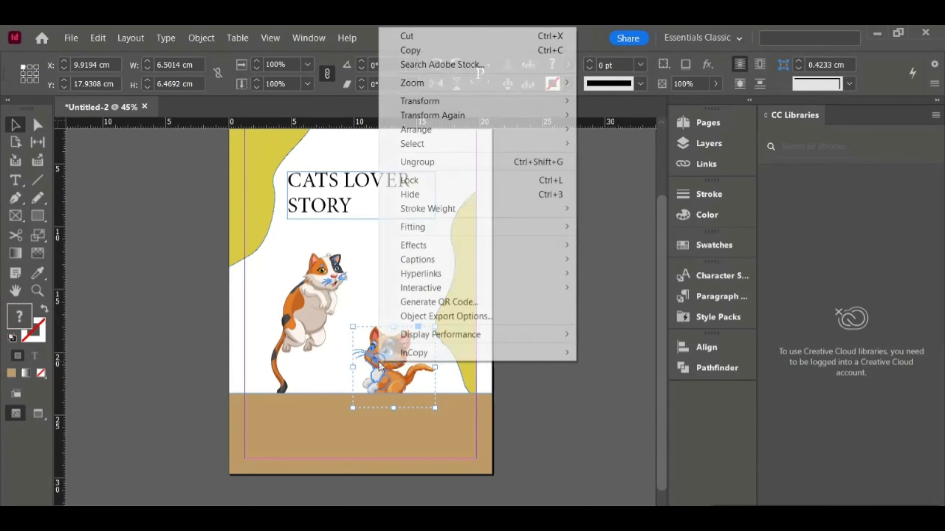
{"action": "mouse_move", "coordinate": [483, 129]}
{"action": "left_click", "coordinate": [628, 129]}
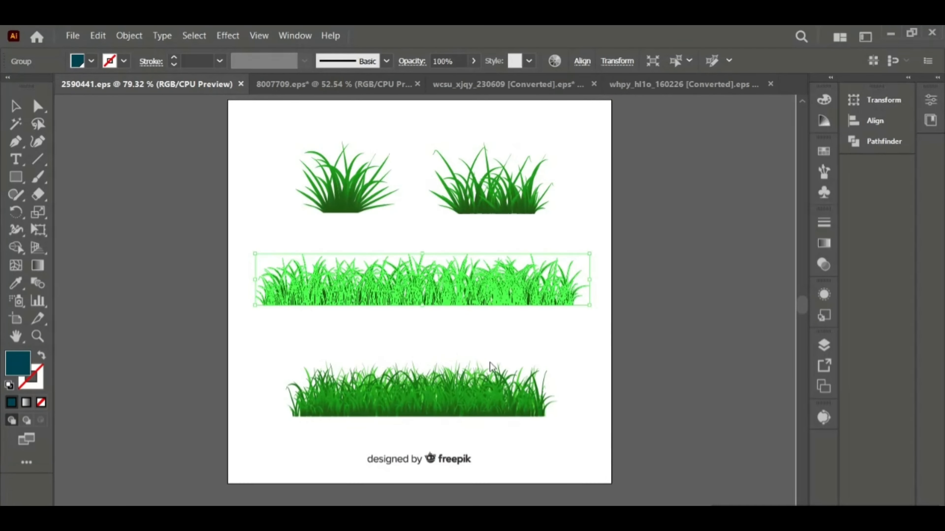
- Switch to Illustrator and bring the bottom grass strip onto the brown ground band, positioning it below the kitten
{"action": "left_click_drag", "start_coordinate": [491, 366], "coordinate": [395, 479]}
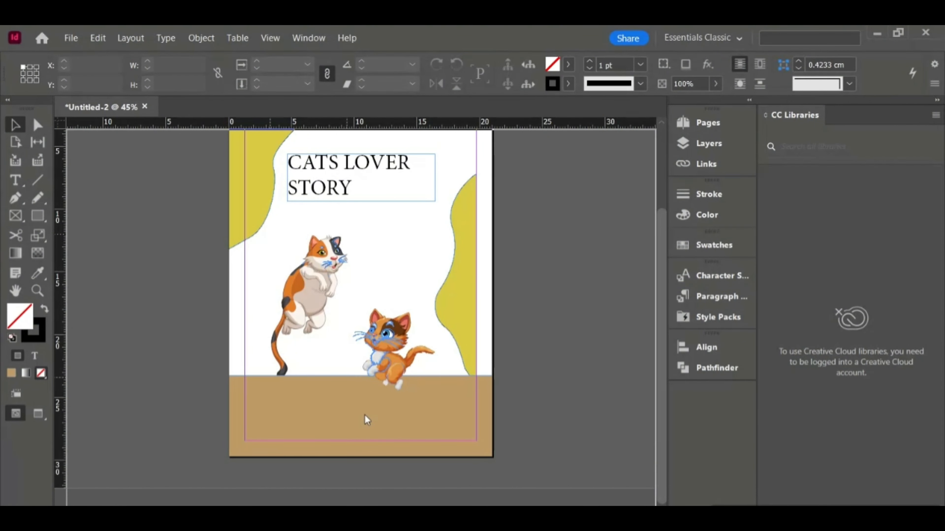
{"action": "left_click_drag", "start_coordinate": [367, 420], "coordinate": [369, 407]}
{"action": "key", "text": "Return"}
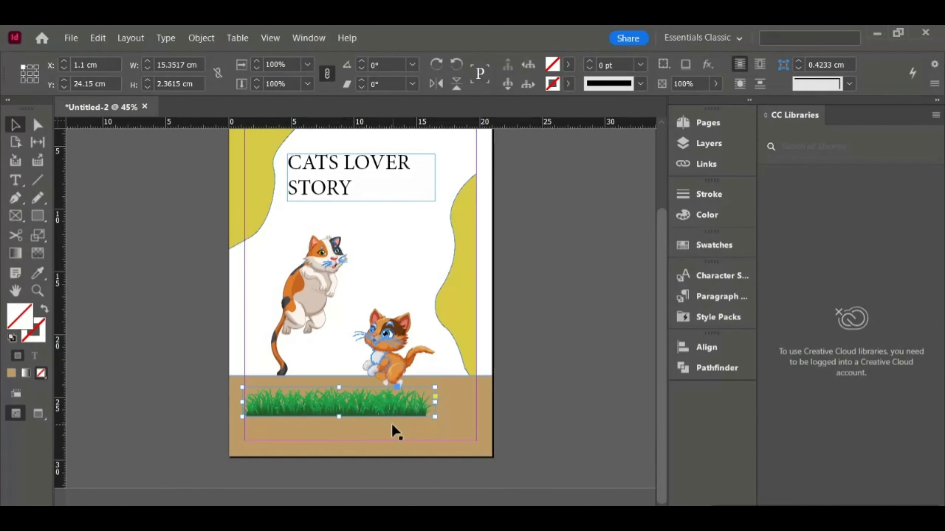
- Stretch the grass strip to about 27.8 cm wide so it spans the full bottom of the page
{"action": "left_click_drag", "start_coordinate": [436, 417], "coordinate": [419, 452]}
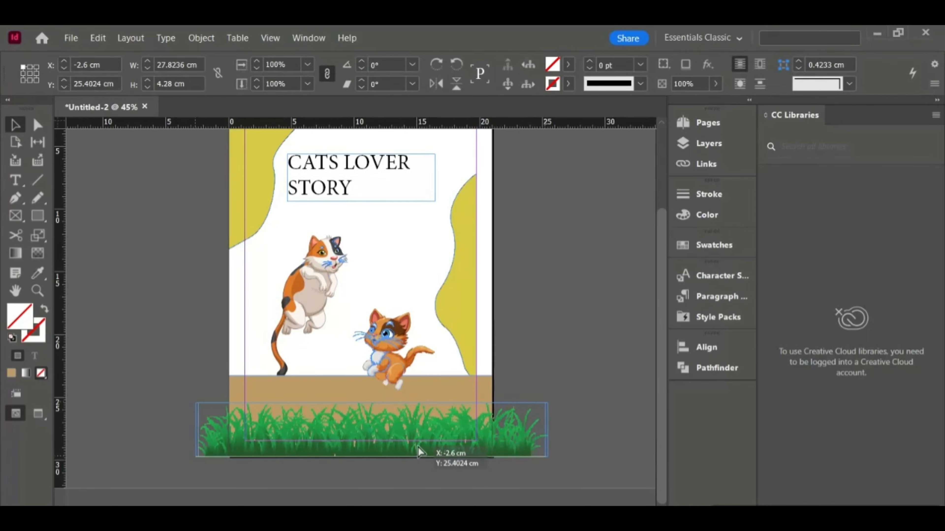
{"action": "left_click", "coordinate": [530, 408]}
{"action": "scroll", "coordinate": [294, 352], "scroll_direction": "up", "scroll_amount": 3}
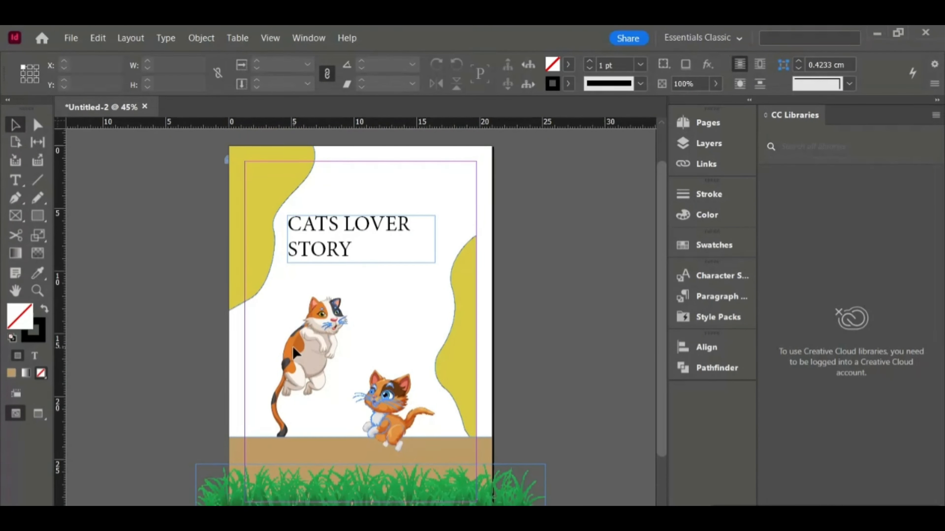
- Bring the calico cat image to the front and shift the orange kitten slightly to the right
{"action": "left_click", "coordinate": [310, 363]}
{"action": "right_click", "coordinate": [310, 363]}
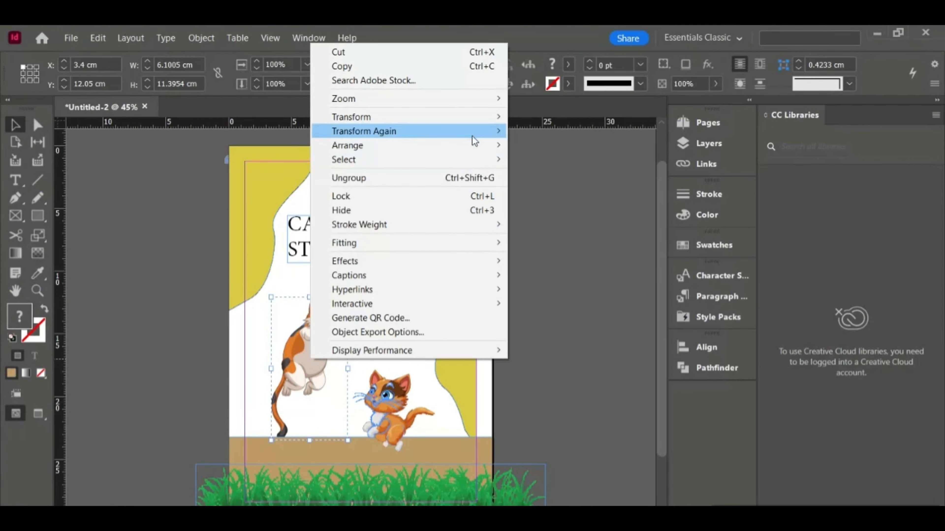
{"action": "mouse_move", "coordinate": [491, 146]}
{"action": "left_click", "coordinate": [550, 146]}
{"action": "left_click", "coordinate": [469, 344]}
{"action": "left_click_drag", "start_coordinate": [477, 339], "coordinate": [494, 339]}
- Set the title line 'CATS LOVER' to the Bodoni Bd BT font in Bold
{"action": "left_click", "coordinate": [349, 223]}
{"action": "left_click", "coordinate": [14, 177]}
{"action": "left_click", "coordinate": [358, 230]}
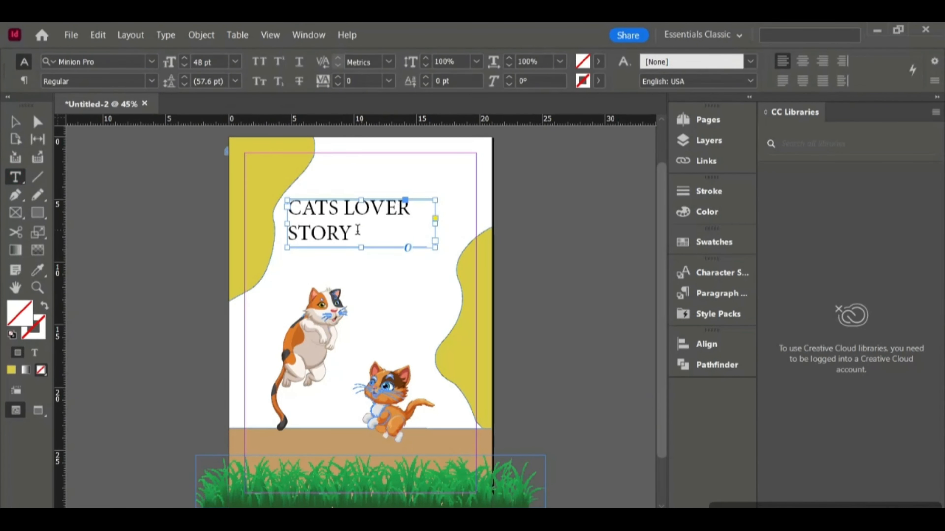
{"action": "left_click_drag", "start_coordinate": [408, 211], "coordinate": [272, 218]}
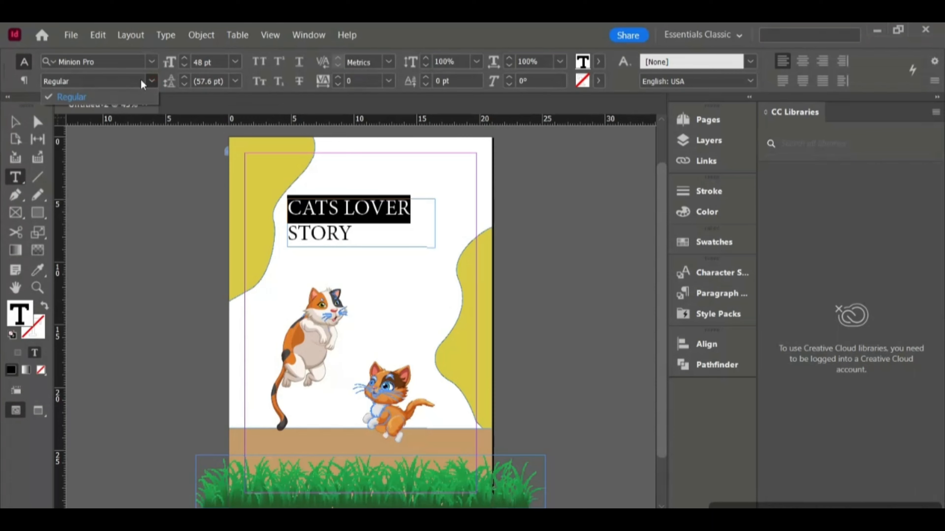
{"action": "left_click", "coordinate": [151, 62]}
{"action": "left_click", "coordinate": [227, 155]}
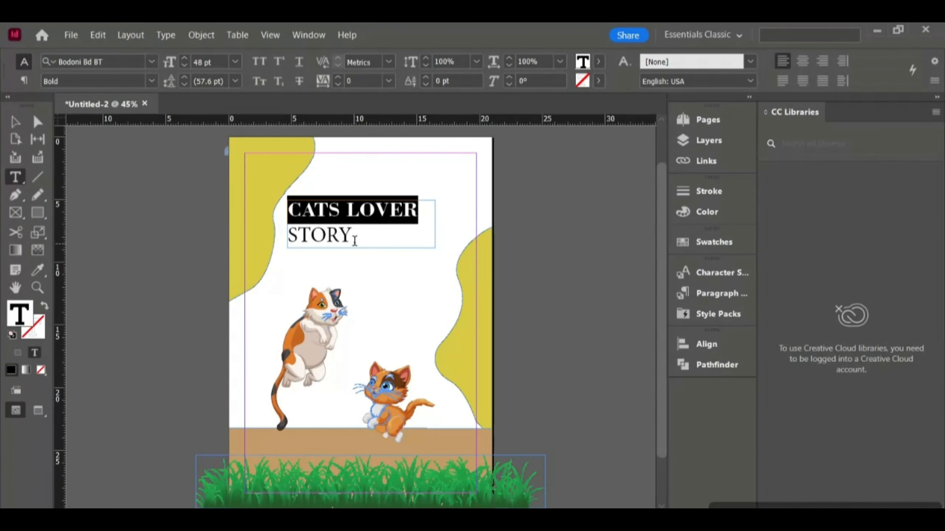
- Apply the Bodoni Bd BT Bold font to the word 'STORY' in the title
{"action": "left_click_drag", "start_coordinate": [277, 233], "coordinate": [357, 236]}
{"action": "left_click", "coordinate": [151, 62]}
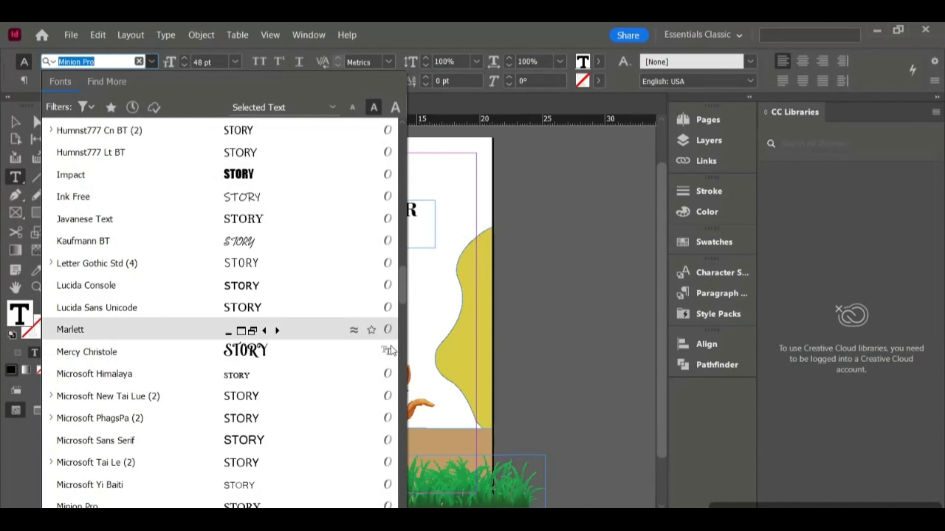
{"action": "scroll", "coordinate": [260, 220], "scroll_direction": "up", "scroll_amount": 10}
{"action": "left_click", "coordinate": [186, 133]}
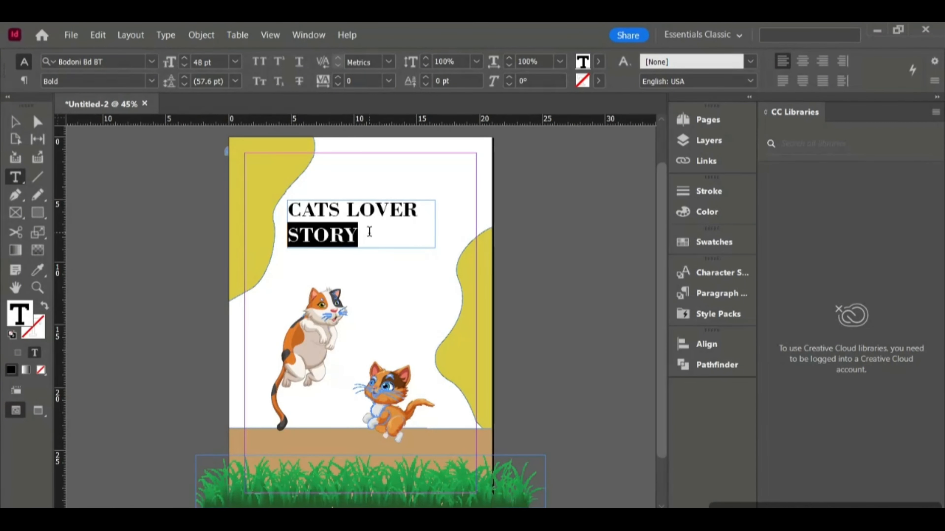
{"action": "left_click", "coordinate": [152, 64]}
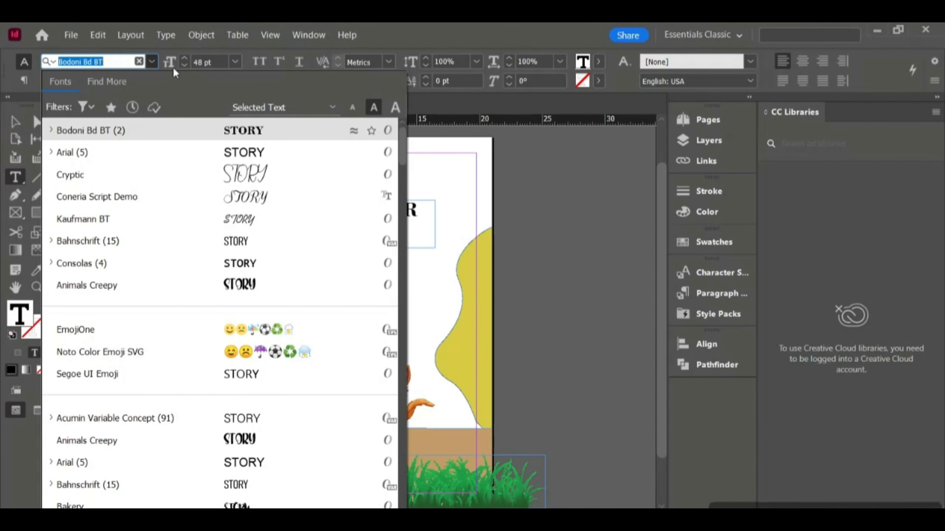
{"action": "left_click", "coordinate": [445, 204]}
- Create a small black paw print between the title and the cats, to the right of the calico cat
{"action": "left_click", "coordinate": [20, 122]}
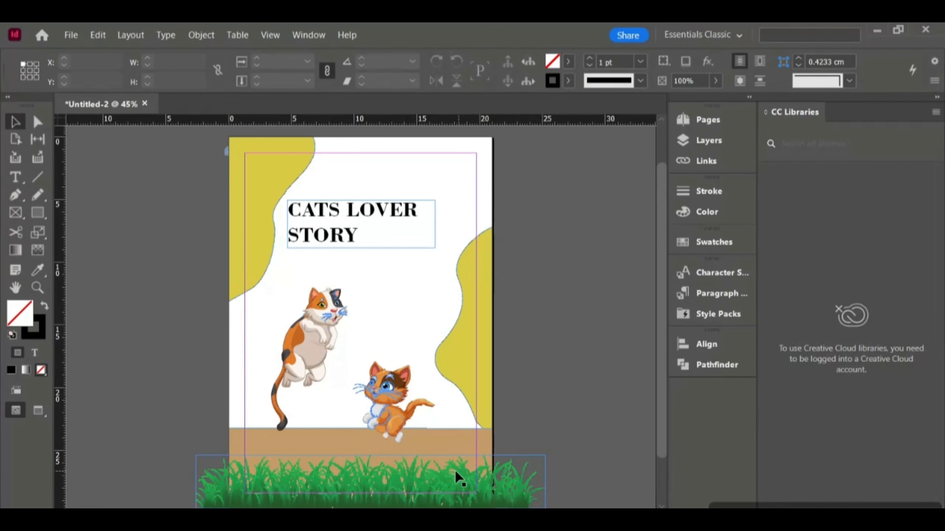
{"action": "left_click_drag", "start_coordinate": [37, 213], "coordinate": [65, 243]}
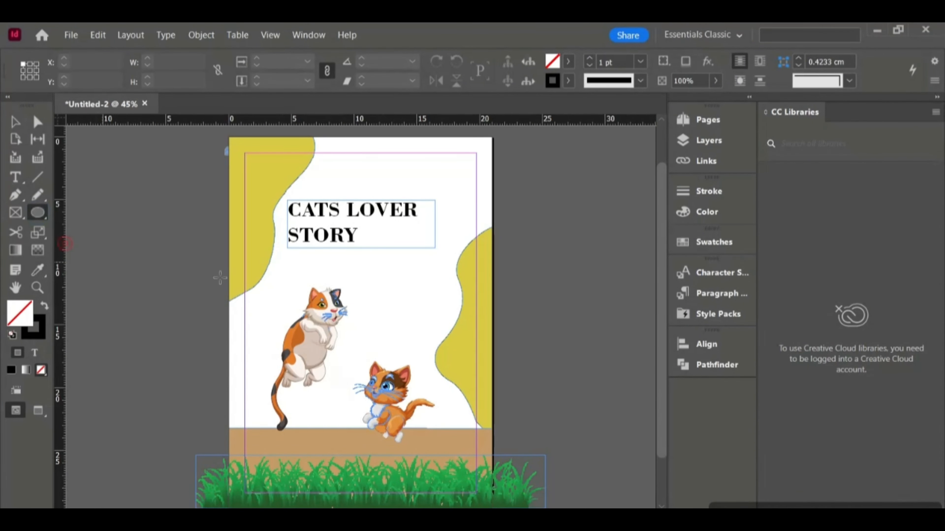
{"action": "scroll", "coordinate": [366, 284], "scroll_direction": "up", "scroll_amount": 2}
{"action": "left_click_drag", "start_coordinate": [355, 282], "coordinate": [374, 296]}
{"action": "left_click", "coordinate": [45, 305]}
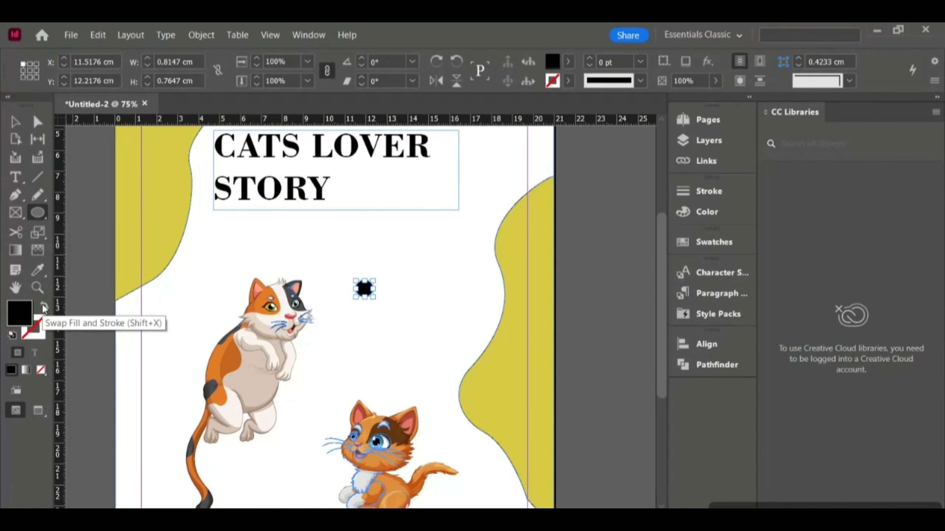
{"action": "mouse_move", "coordinate": [349, 253]}
{"action": "left_mouse_down"}
{"action": "mouse_move", "coordinate": [360, 272]}
{"action": "mouse_move", "coordinate": [363, 259]}
{"action": "mouse_move", "coordinate": [367, 274]}
{"action": "mouse_move", "coordinate": [389, 278]}
{"action": "mouse_move", "coordinate": [379, 283]}
{"action": "mouse_move", "coordinate": [399, 293]}
{"action": "left_mouse_up"}
{"action": "key", "text": "ctrl+z"}
{"action": "key", "text": "ctrl+z"}
{"action": "left_click", "coordinate": [44, 305]}
{"action": "left_click", "coordinate": [14, 129]}
{"action": "left_click", "coordinate": [437, 245]}
{"action": "left_click", "coordinate": [382, 272]}
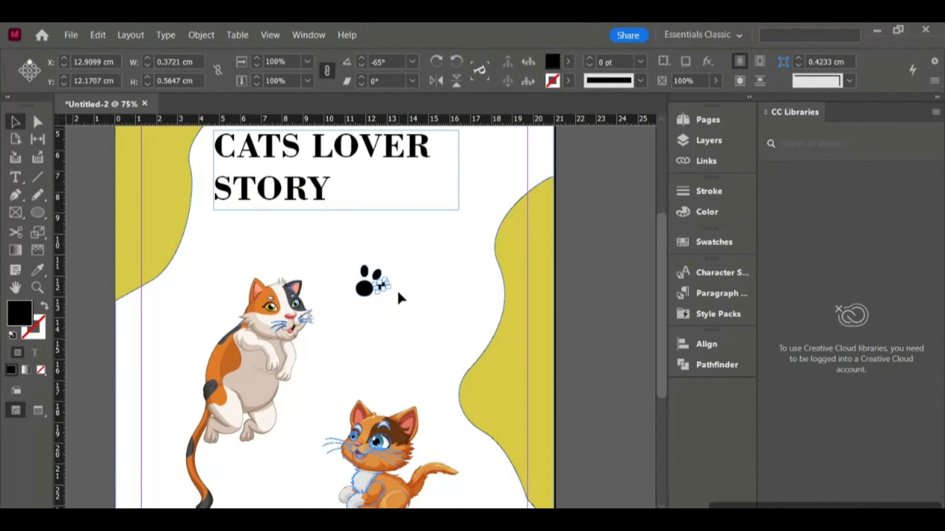
{"action": "left_click", "coordinate": [403, 277]}
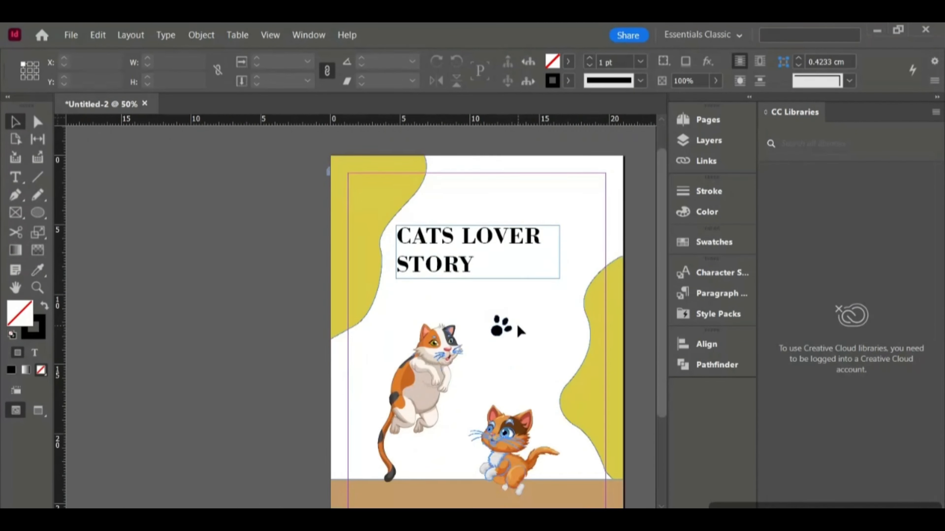
- Duplicate the paw print around the cover: near the top-right corner, left of the calico cat and beside the kitten
{"action": "scroll", "coordinate": [519, 329], "scroll_direction": "down", "scroll_amount": 3}
{"action": "left_click", "coordinate": [467, 297]}
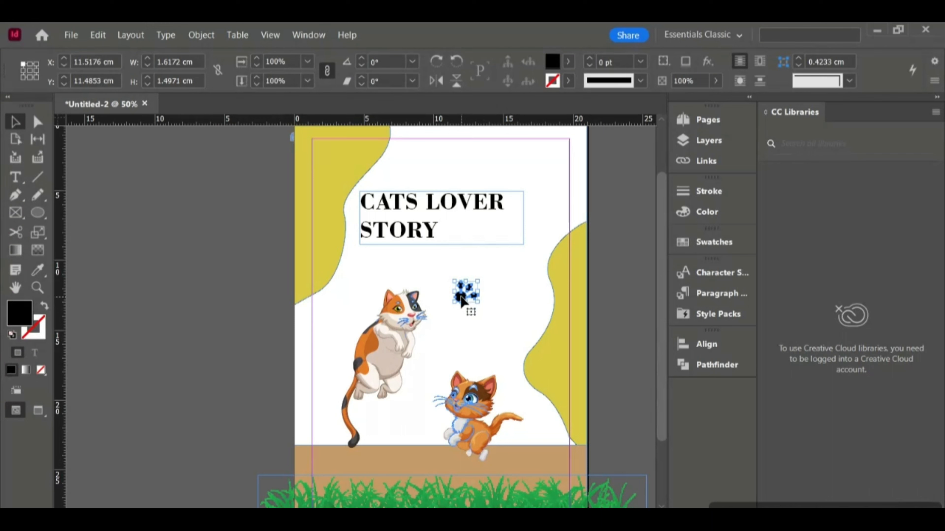
{"action": "left_click_drag", "start_coordinate": [468, 310], "coordinate": [326, 335]}
{"action": "left_click_drag", "start_coordinate": [332, 326], "coordinate": [416, 436]}
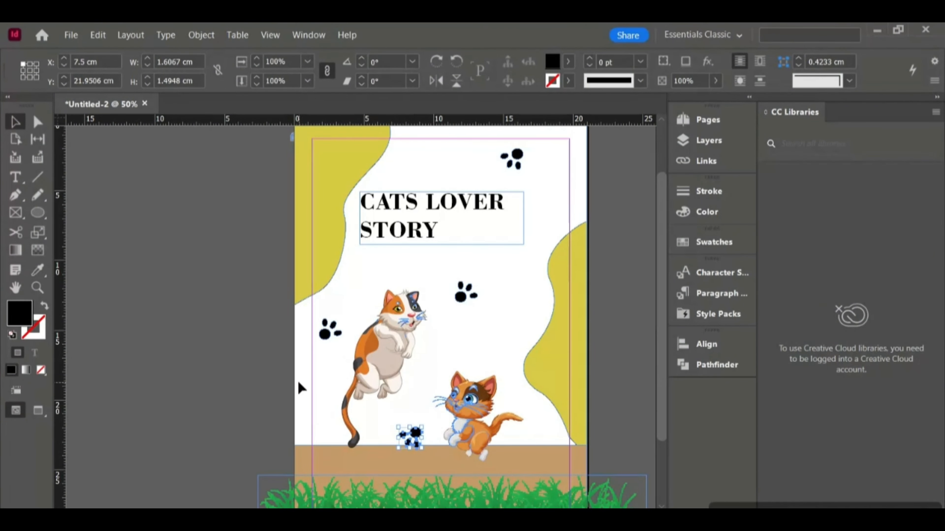
{"action": "left_click", "coordinate": [246, 360]}
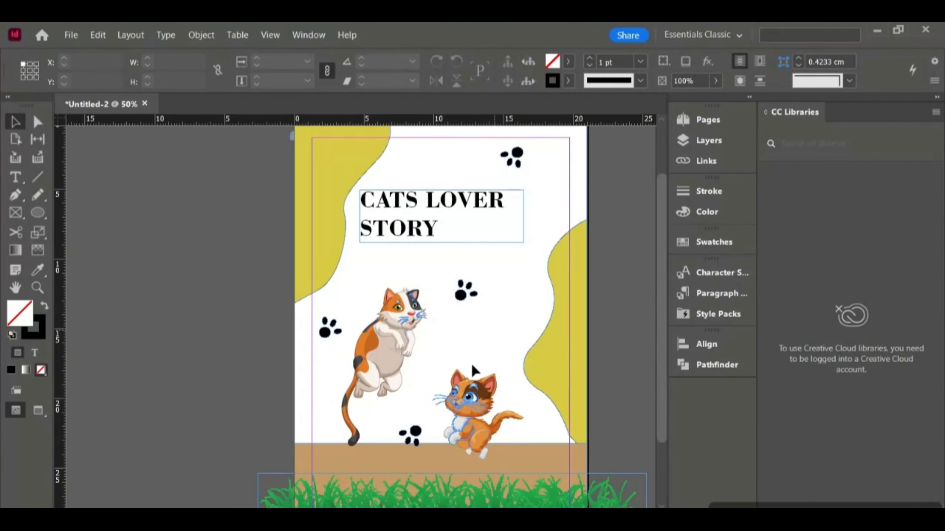
- Delete the brown ground rectangle at the bottom of the page
{"action": "left_click", "coordinate": [39, 411]}
{"action": "left_click", "coordinate": [16, 410]}
{"action": "scroll", "coordinate": [438, 396], "scroll_direction": "up", "scroll_amount": 1}
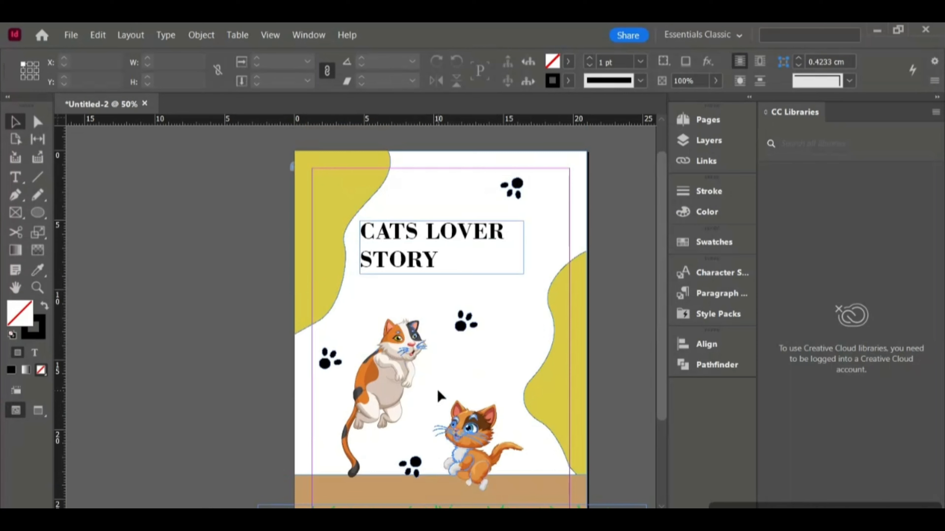
{"action": "scroll", "coordinate": [438, 397], "scroll_direction": "down", "scroll_amount": 1}
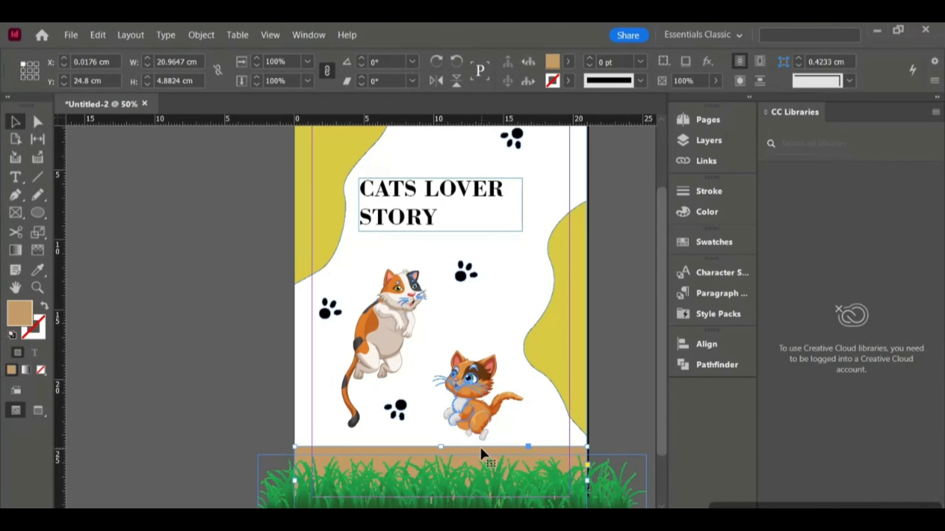
{"action": "key", "text": "Delete"}
- Recolor the paw print near the calico cat's head yellow by sampling the wavy yellow shape with the Eyedropper
{"action": "scroll", "coordinate": [435, 381], "scroll_direction": "up", "scroll_amount": 1}
{"action": "left_click", "coordinate": [462, 308]}
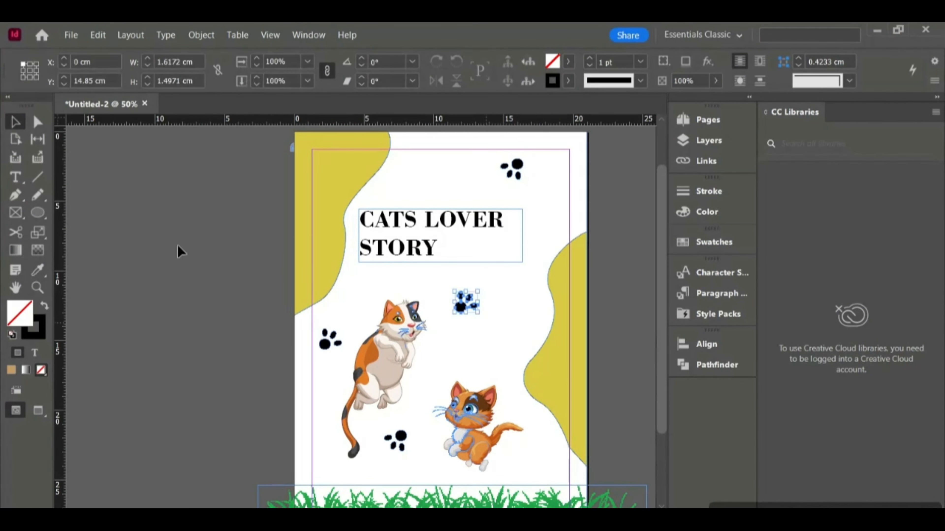
{"action": "left_click", "coordinate": [36, 269]}
{"action": "left_click", "coordinate": [318, 247]}
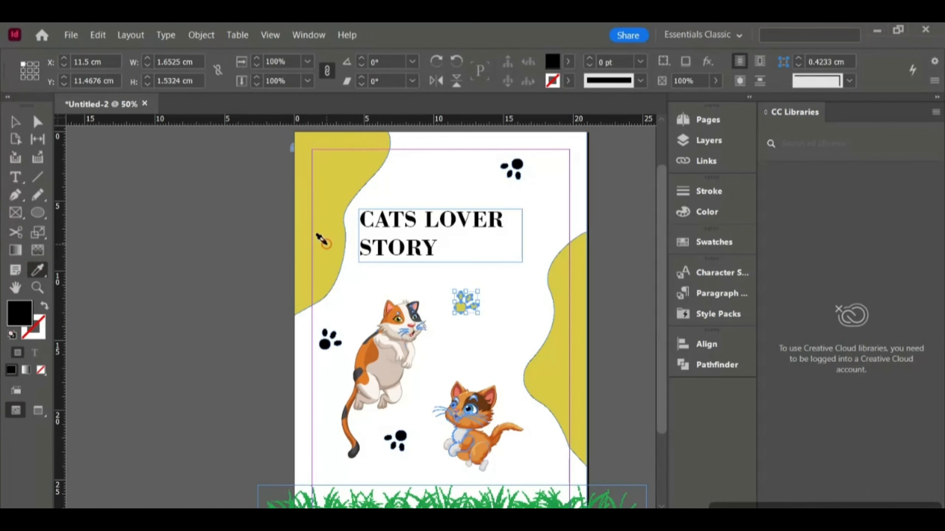
- Color the top-right paw print green by sampling the grass with the Eyedropper
{"action": "left_click", "coordinate": [15, 121]}
{"action": "left_click", "coordinate": [321, 333]}
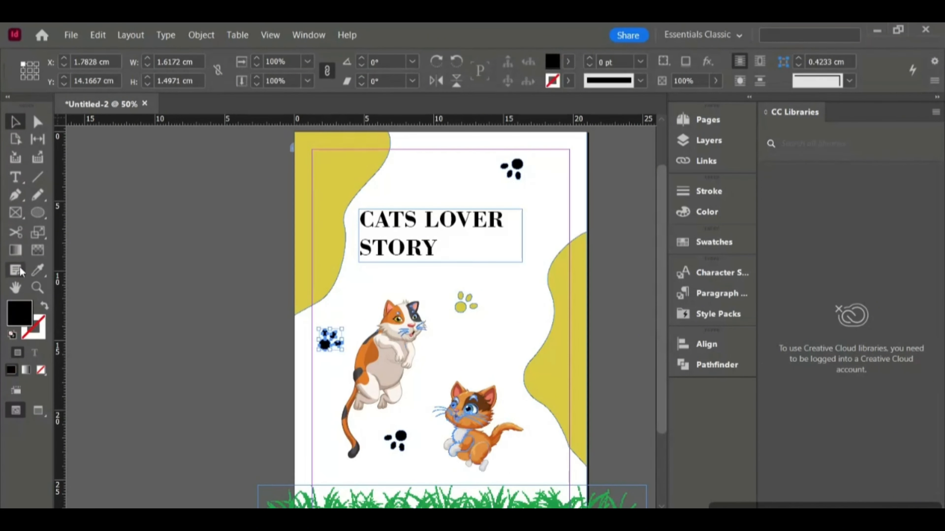
{"action": "left_click", "coordinate": [504, 163]}
{"action": "left_click", "coordinate": [37, 270]}
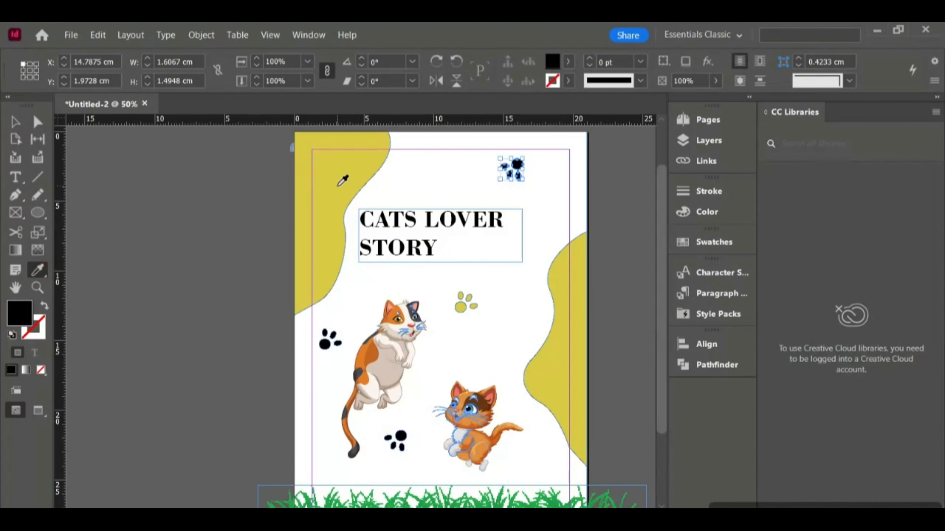
{"action": "left_click", "coordinate": [349, 498]}
{"action": "left_click", "coordinate": [13, 123]}
{"action": "left_click", "coordinate": [503, 270]}
{"action": "scroll", "coordinate": [503, 270], "scroll_direction": "down", "scroll_amount": 1}
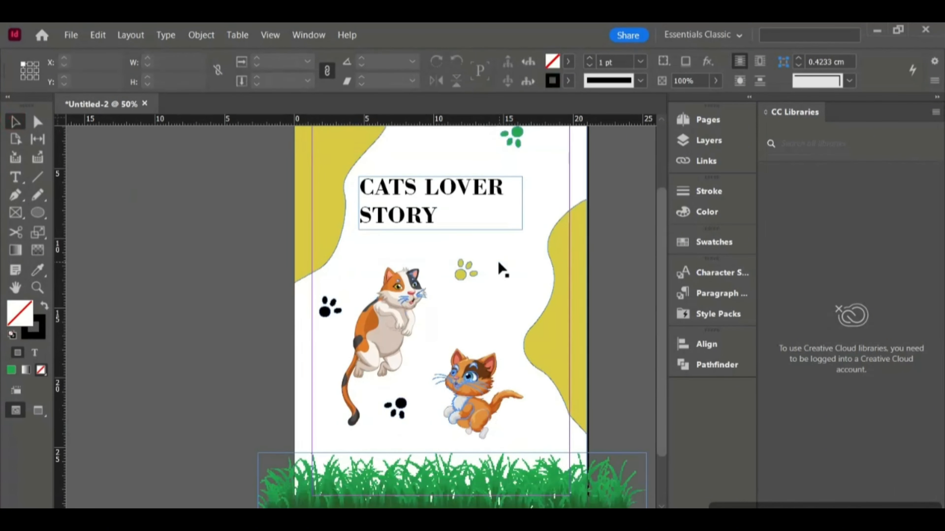
- Color the word 'STORY' with the C=15 M=12 Y=86 K=2 yellow swatch
{"action": "scroll", "coordinate": [460, 367], "scroll_direction": "up", "scroll_amount": 1}
{"action": "left_click", "coordinate": [15, 177]}
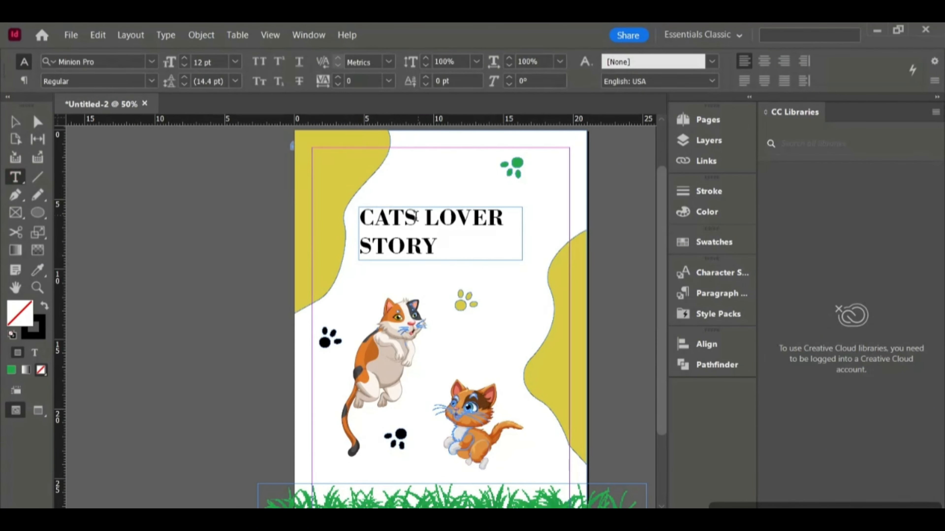
{"action": "left_click_drag", "start_coordinate": [435, 249], "coordinate": [344, 252]}
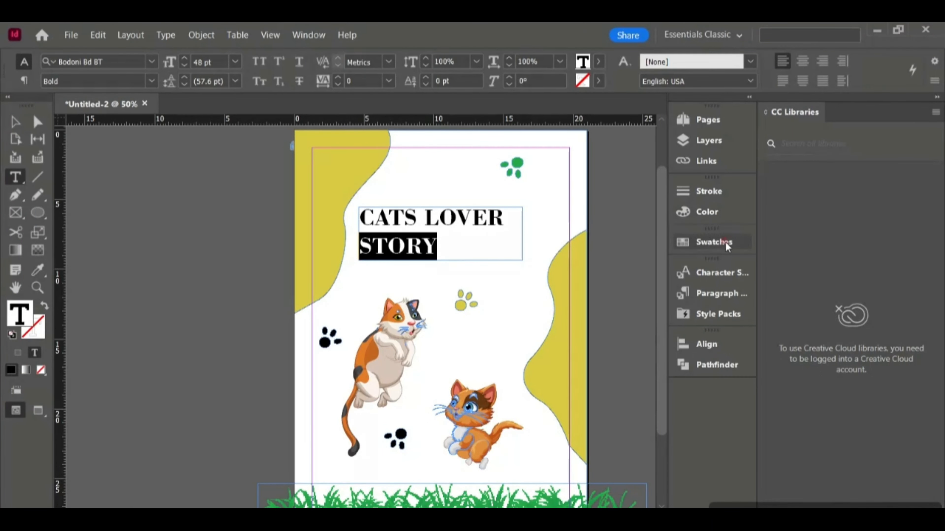
{"action": "left_click", "coordinate": [716, 243]}
{"action": "left_click", "coordinate": [508, 374]}
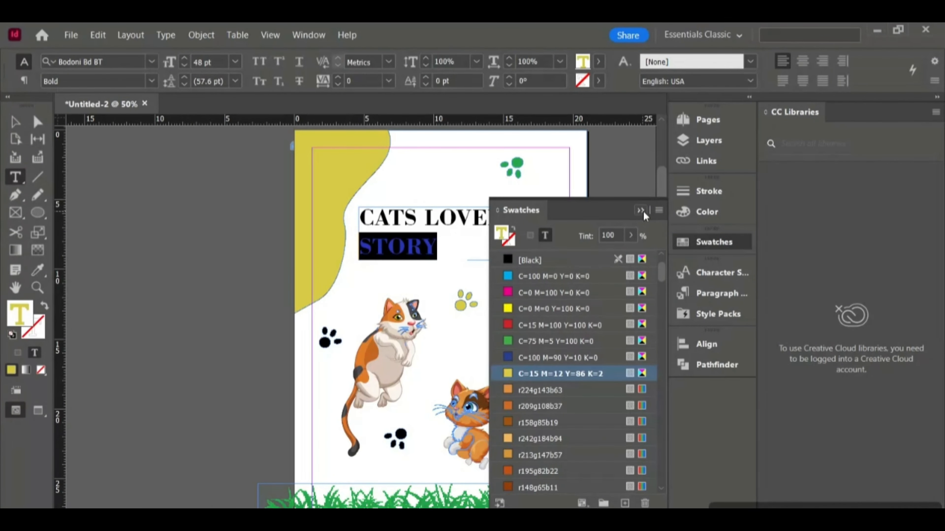
{"action": "left_click", "coordinate": [640, 210]}
{"action": "key", "text": "Escape"}
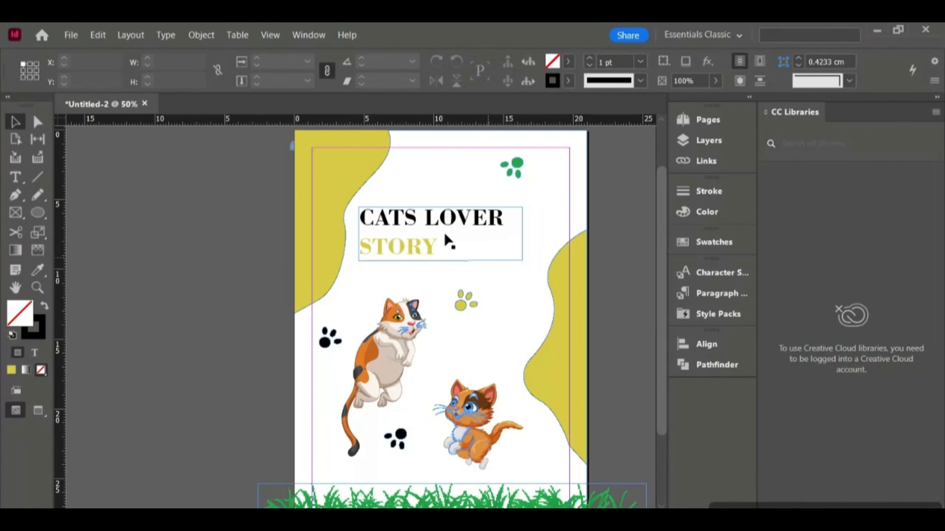
- Draw a yellow wavy shape along the top-right corner of the page with the Pen tool
{"action": "scroll", "coordinate": [448, 259], "scroll_direction": "down", "scroll_amount": 1}
{"action": "scroll", "coordinate": [448, 259], "scroll_direction": "up", "scroll_amount": 1}
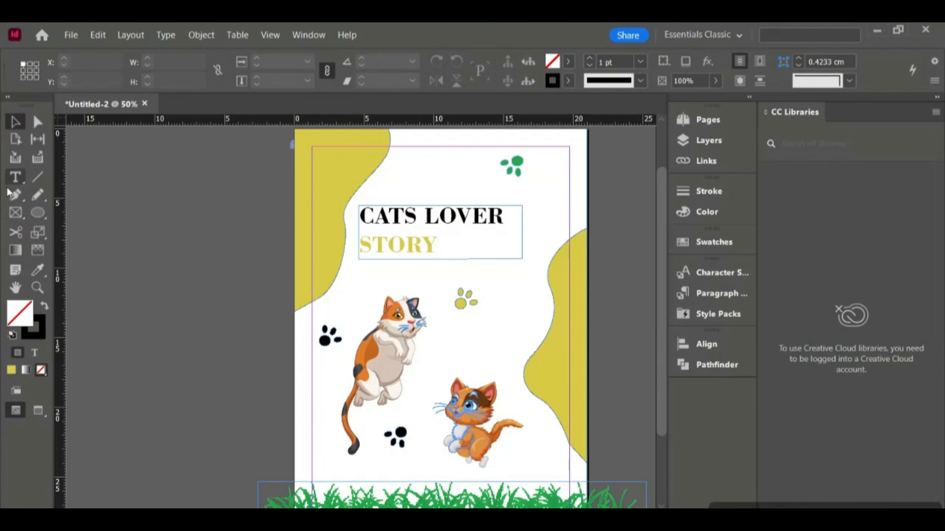
{"action": "left_click", "coordinate": [14, 194]}
{"action": "scroll", "coordinate": [471, 145], "scroll_direction": "up", "scroll_amount": 1}
{"action": "left_click", "coordinate": [461, 160]}
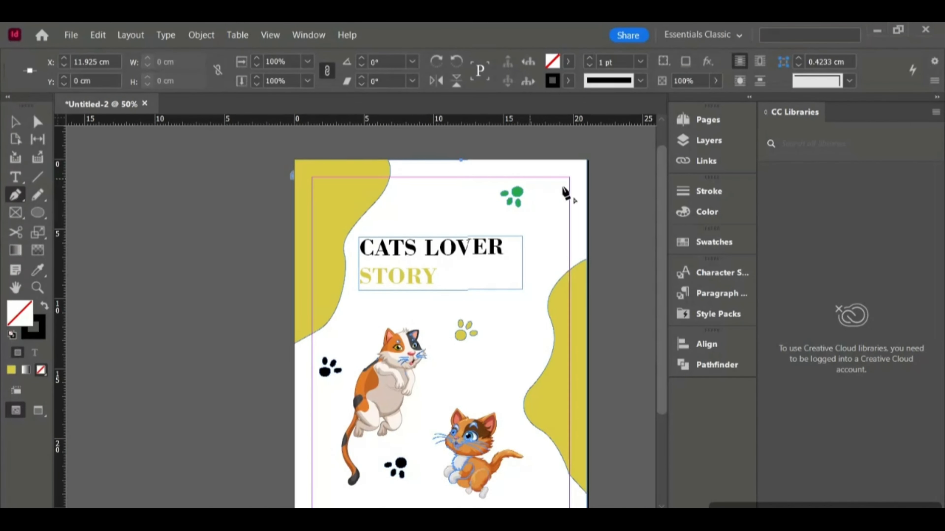
{"action": "left_click_drag", "start_coordinate": [569, 194], "coordinate": [594, 180]}
{"action": "left_click", "coordinate": [570, 225]}
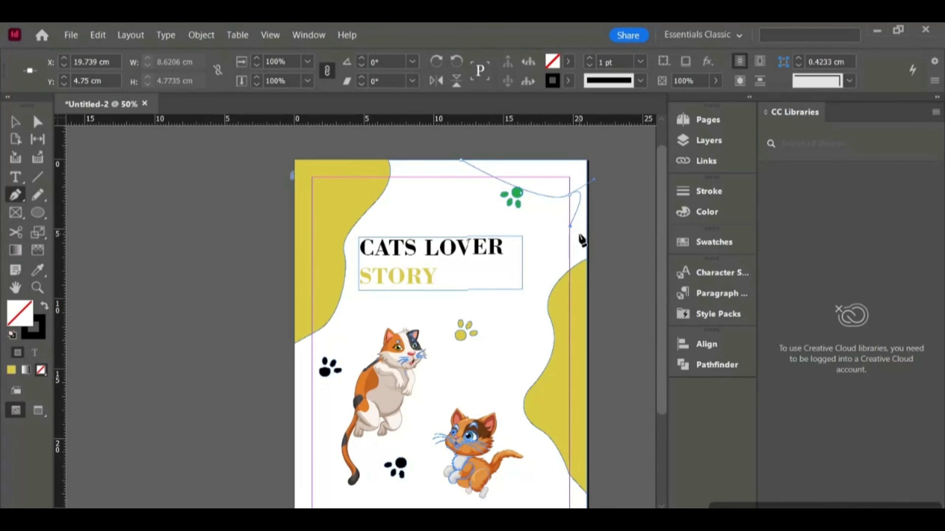
{"action": "left_click", "coordinate": [588, 161]}
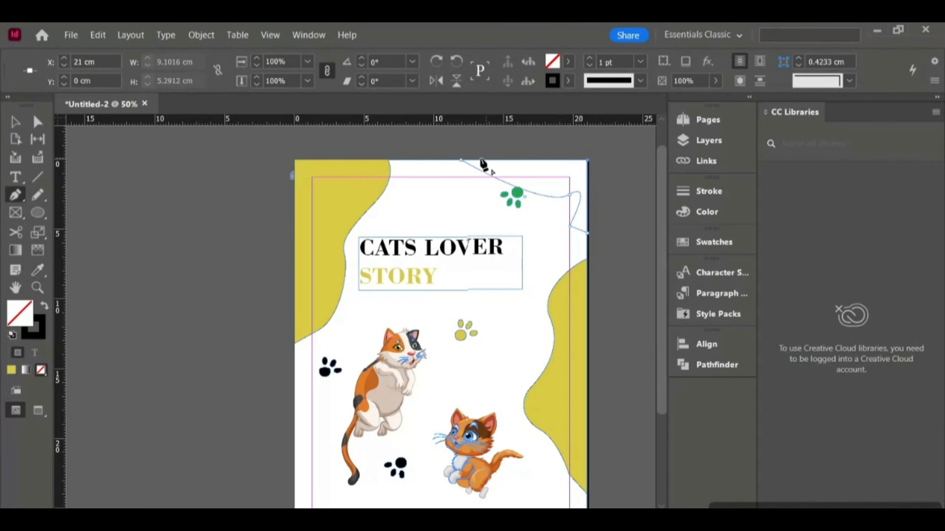
{"action": "left_click", "coordinate": [11, 371]}
{"action": "left_click", "coordinate": [15, 122]}
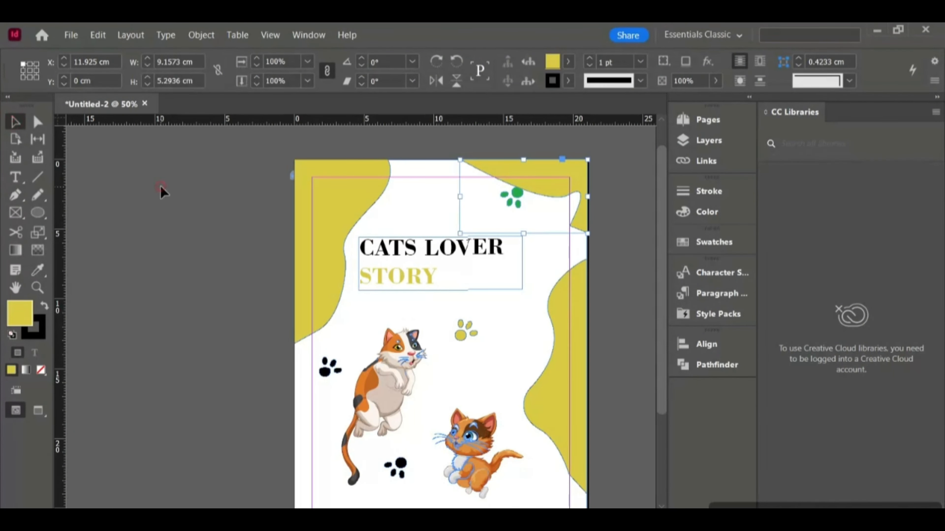
- Nudge the green paw print slightly down and left, below the new yellow corner shape
{"action": "left_click", "coordinate": [162, 191]}
{"action": "scroll", "coordinate": [497, 174], "scroll_direction": "down", "scroll_amount": 1}
{"action": "left_click_drag", "start_coordinate": [495, 171], "coordinate": [512, 193]}
{"action": "left_click", "coordinate": [442, 172]}
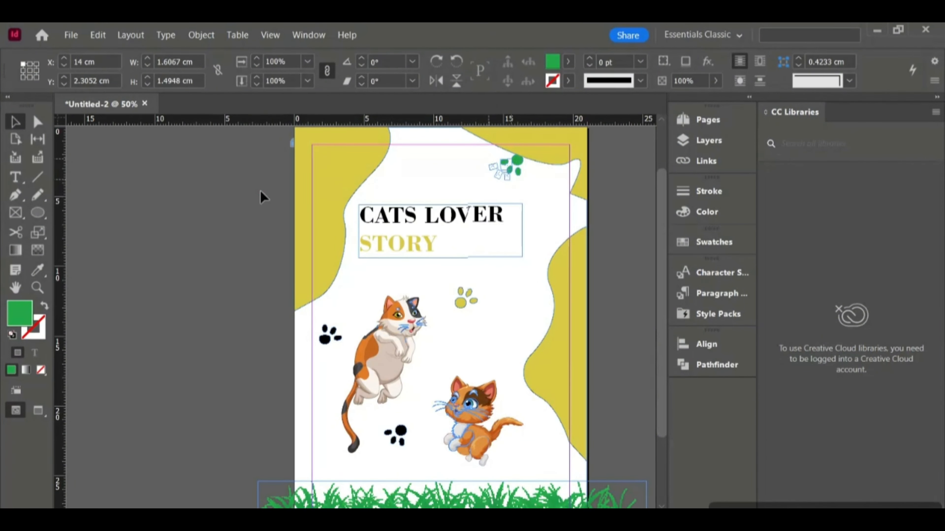
{"action": "left_click", "coordinate": [242, 192]}
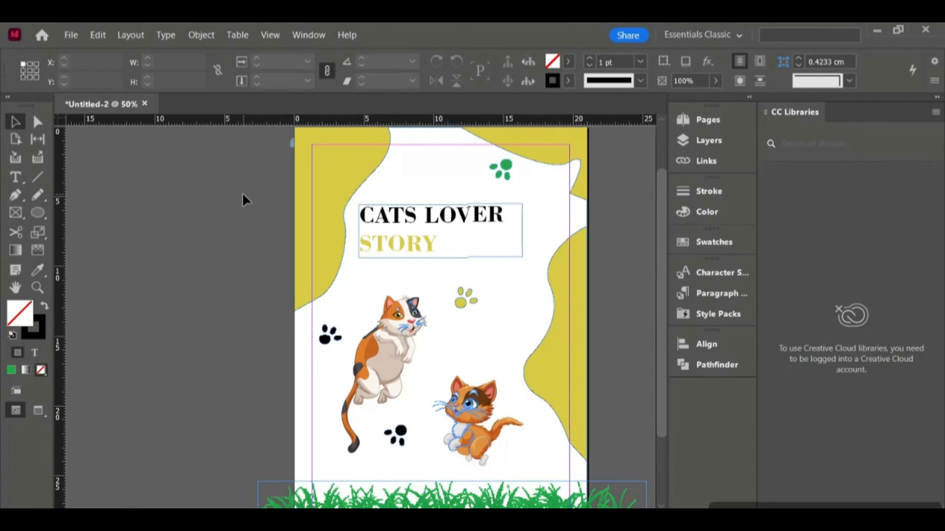
- Center-align the 'CATS LOVER STORY' title text
{"action": "scroll", "coordinate": [450, 329], "scroll_direction": "up", "scroll_amount": 1}
{"action": "scroll", "coordinate": [451, 329], "scroll_direction": "down", "scroll_amount": 1}
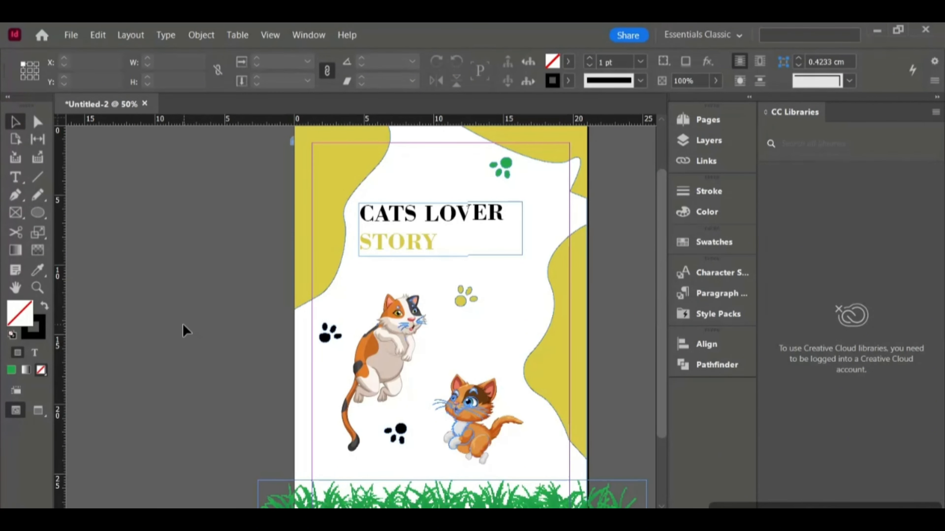
{"action": "left_click", "coordinate": [15, 177]}
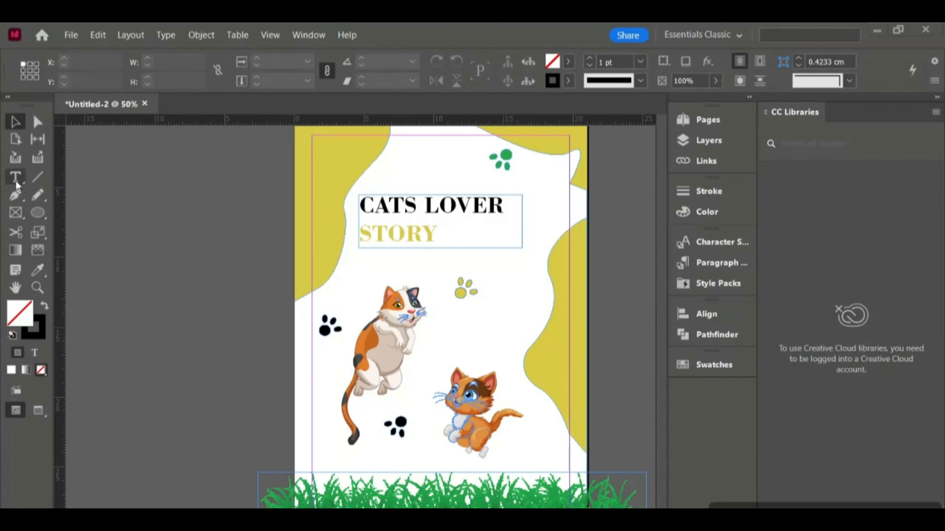
{"action": "left_click", "coordinate": [445, 226]}
{"action": "key", "text": "ctrl+a"}
{"action": "left_click", "coordinate": [802, 55]}
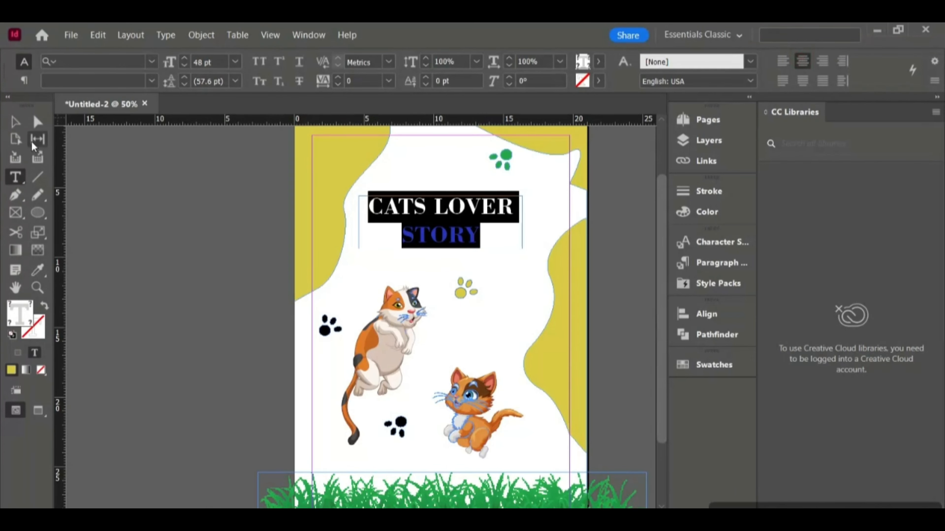
- Duplicate the black paw print and place the copy right of the orange kitten
{"action": "left_click", "coordinate": [15, 121]}
{"action": "left_click", "coordinate": [168, 232]}
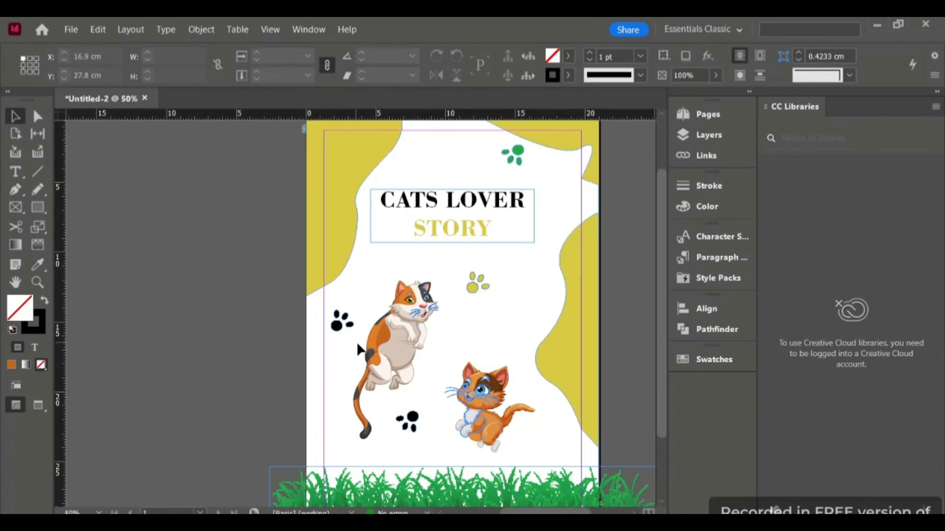
{"action": "left_click_drag", "start_coordinate": [342, 320], "coordinate": [549, 440]}
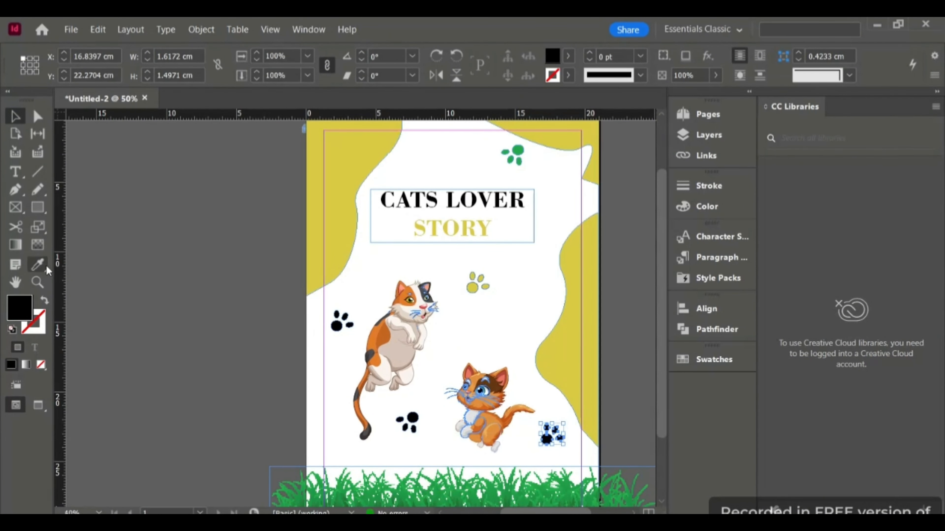
- Color the duplicated paw print orange with the Eyedropper
{"action": "left_click", "coordinate": [14, 117]}
{"action": "left_click", "coordinate": [164, 224]}
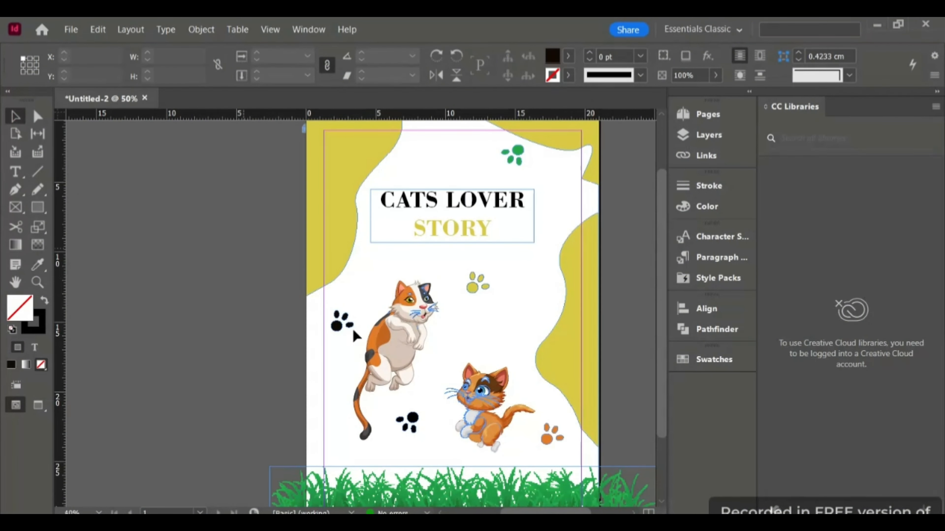
{"action": "left_click", "coordinate": [337, 325]}
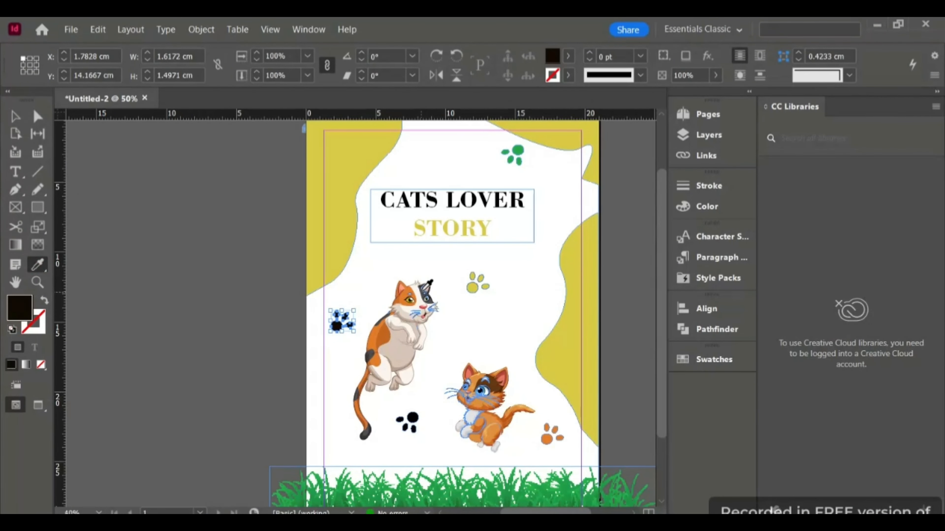
{"action": "left_click", "coordinate": [164, 209]}
- Draw a small black ellipse as a bone end below the yellow paw print with the Ellipse tool
{"action": "scroll", "coordinate": [470, 325], "scroll_direction": "up", "scroll_amount": 2}
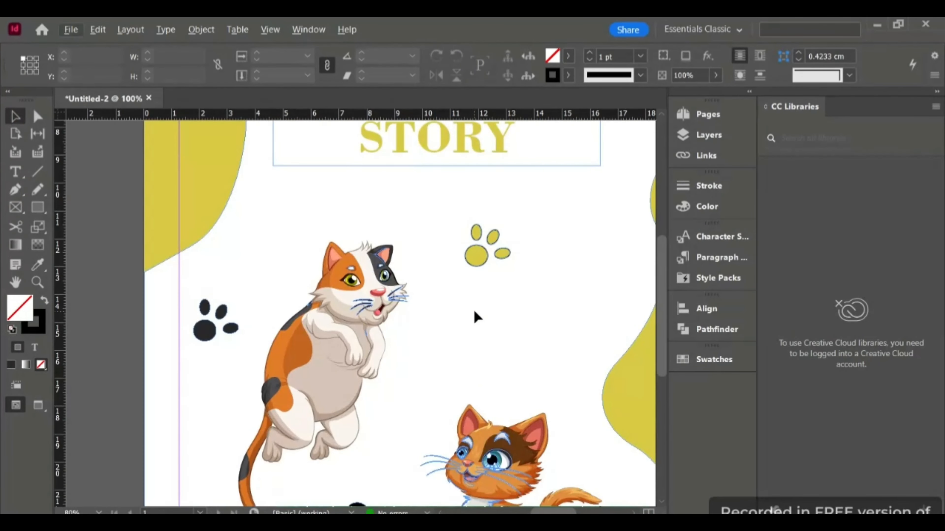
{"action": "scroll", "coordinate": [474, 315], "scroll_direction": "down", "scroll_amount": 2}
{"action": "left_click_drag", "start_coordinate": [37, 208], "coordinate": [85, 239]}
{"action": "left_click_drag", "start_coordinate": [463, 232], "coordinate": [482, 270]}
{"action": "left_click", "coordinate": [45, 300]}
- Draw a thin black rectangle extending right from the ellipse as the bone's shaft
{"action": "left_click", "coordinate": [15, 116]}
{"action": "left_click", "coordinate": [508, 261]}
{"action": "left_click_drag", "start_coordinate": [38, 208], "coordinate": [86, 222]}
{"action": "left_click_drag", "start_coordinate": [482, 246], "coordinate": [556, 262]}
{"action": "left_click", "coordinate": [44, 300]}
- Duplicate the bone-end ellipse to the other end of the rectangle
{"action": "left_click", "coordinate": [16, 117]}
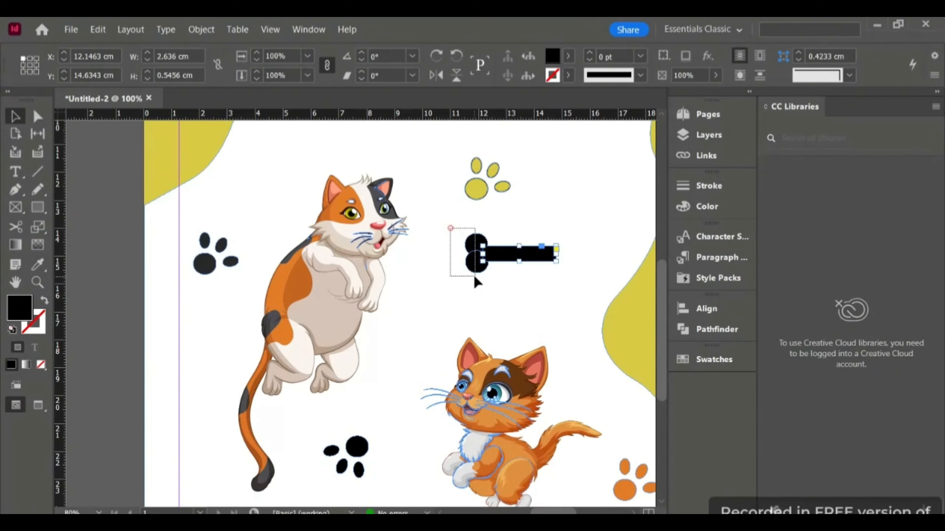
{"action": "left_click_drag", "start_coordinate": [476, 276], "coordinate": [562, 257]}
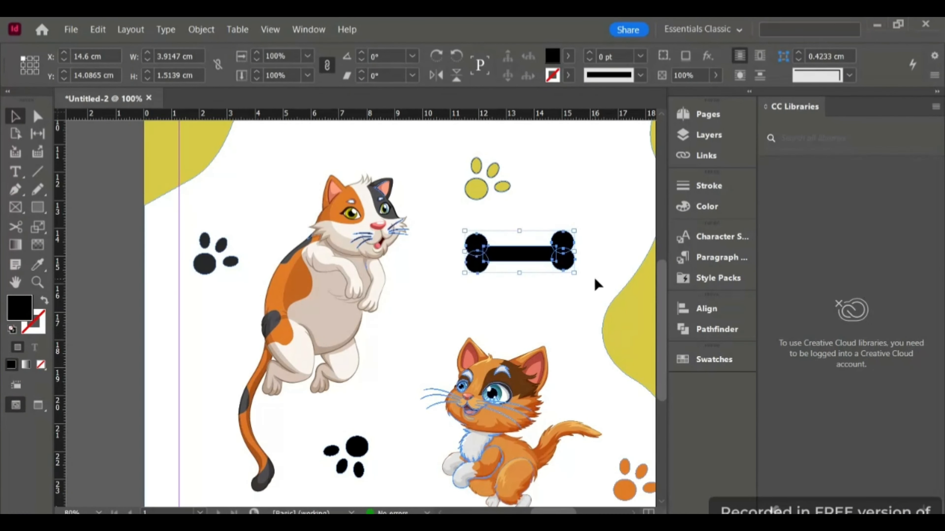
- Unite the ellipses and rectangle into a single bone shape with Pathfinder Add
{"action": "left_click", "coordinate": [716, 332]}
{"action": "left_click", "coordinate": [502, 385]}
{"action": "left_click", "coordinate": [605, 233]}
{"action": "scroll", "coordinate": [602, 238], "scroll_direction": "down", "scroll_amount": 1}
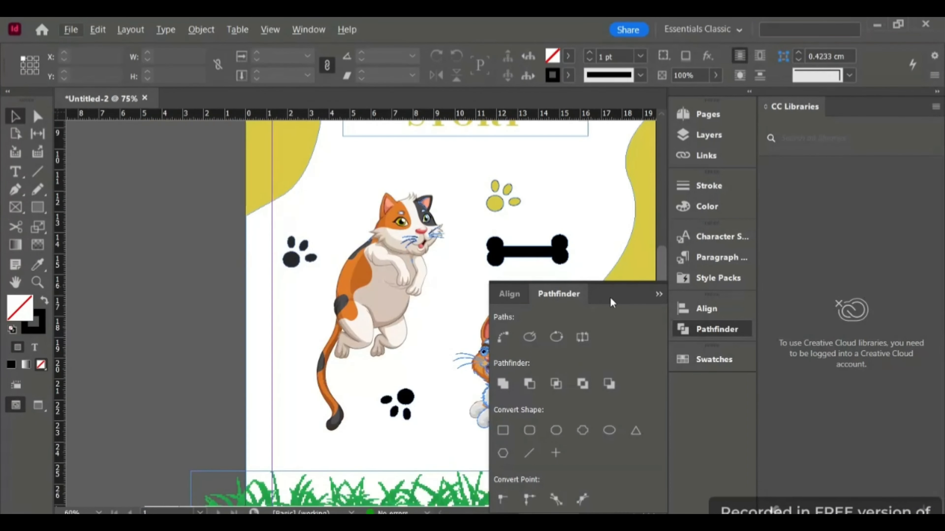
{"action": "left_click", "coordinate": [659, 294]}
- Rotate the bone to 48° and place it between the two cats
{"action": "scroll", "coordinate": [597, 244], "scroll_direction": "down", "scroll_amount": 1}
{"action": "left_click_drag", "start_coordinate": [561, 249], "coordinate": [508, 271]}
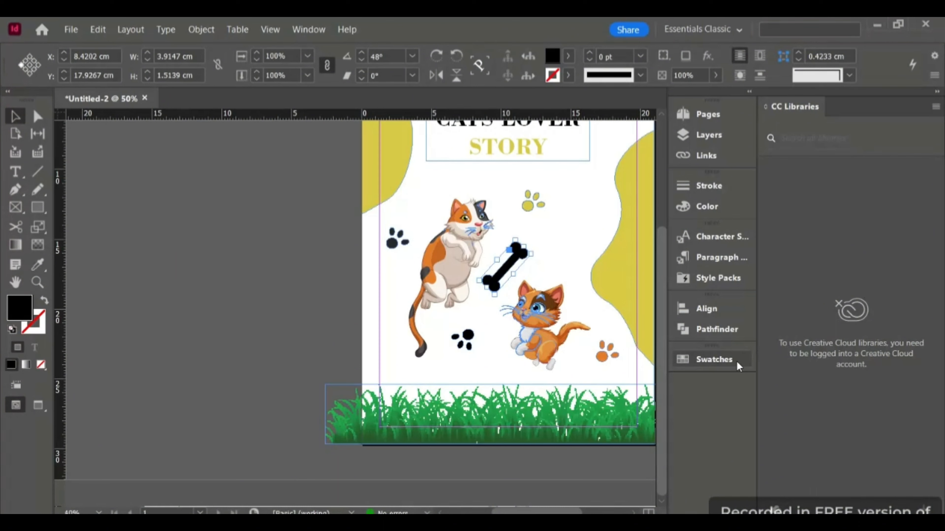
- Fill the bone with the r213g147b57 orange swatch
{"action": "left_click", "coordinate": [718, 360]}
{"action": "left_click", "coordinate": [507, 456]}
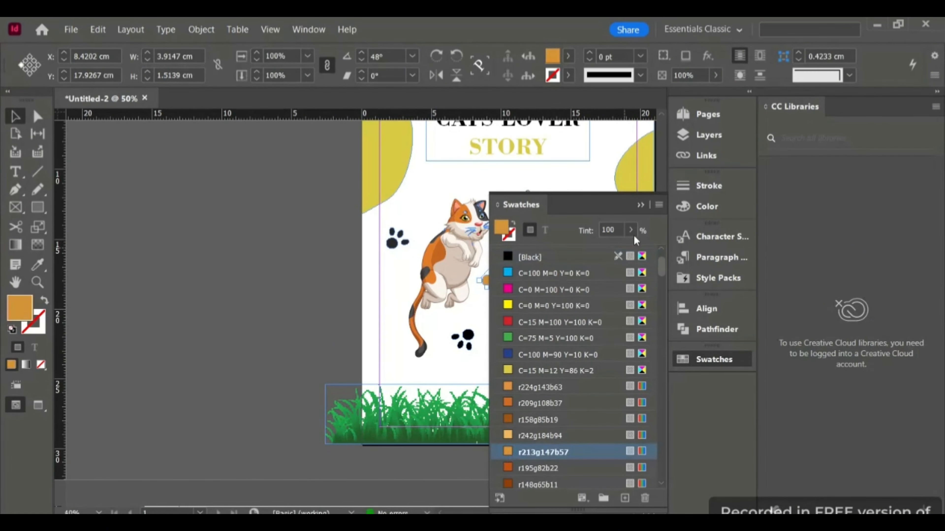
{"action": "left_click", "coordinate": [640, 205]}
{"action": "left_click", "coordinate": [319, 277]}
- Preview the finished cover in Preview screen mode
{"action": "scroll", "coordinate": [549, 273], "scroll_direction": "up", "scroll_amount": 1}
{"action": "scroll", "coordinate": [549, 274], "scroll_direction": "down", "scroll_amount": 1}
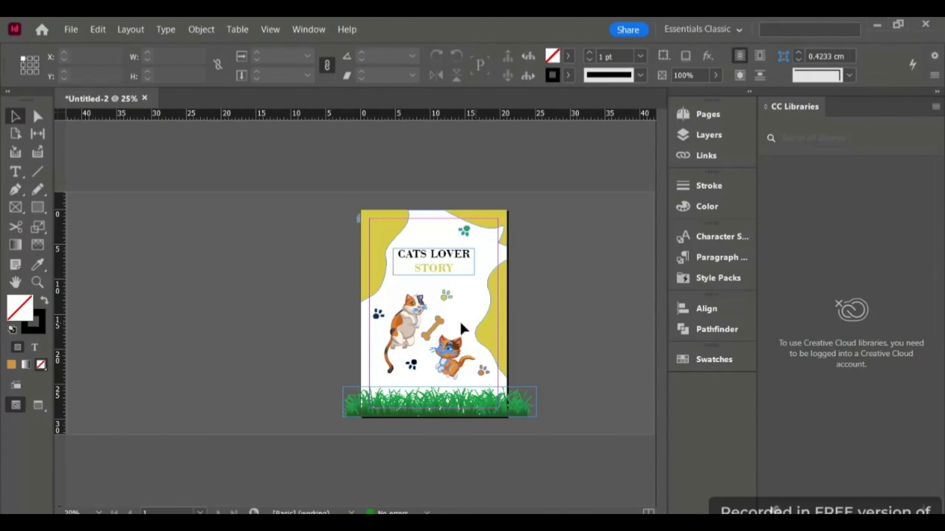
{"action": "scroll", "coordinate": [461, 324], "scroll_direction": "up", "scroll_amount": 2}
{"action": "scroll", "coordinate": [463, 324], "scroll_direction": "down", "scroll_amount": 1}
{"action": "scroll", "coordinate": [558, 342], "scroll_direction": "down", "scroll_amount": 2}
{"action": "left_click", "coordinate": [38, 404]}
{"action": "scroll", "coordinate": [322, 382], "scroll_direction": "up", "scroll_amount": 2}
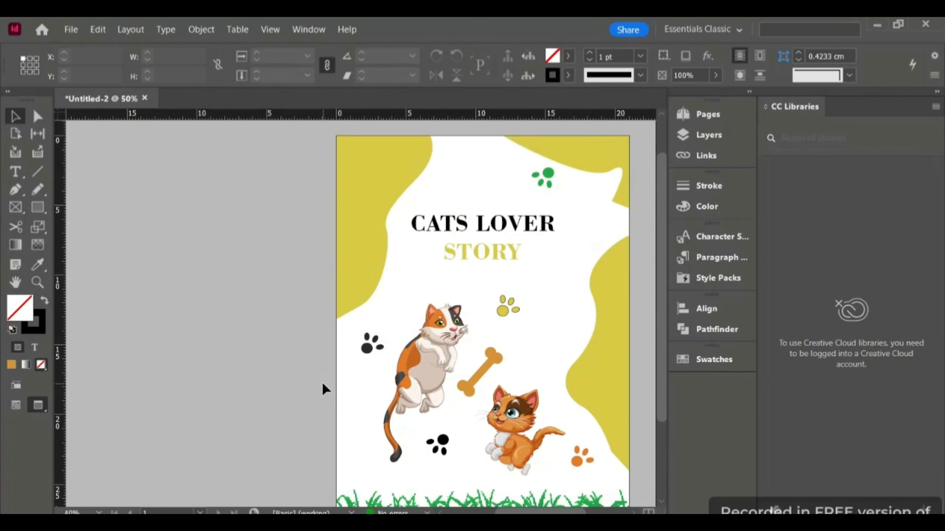
{"action": "scroll", "coordinate": [321, 382], "scroll_direction": "down", "scroll_amount": 1}
{"action": "left_click", "coordinate": [15, 405]}
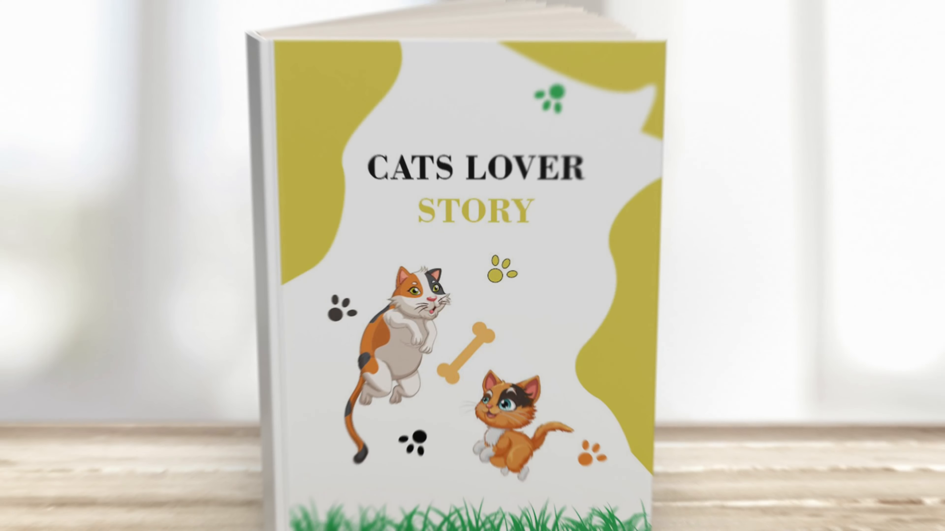